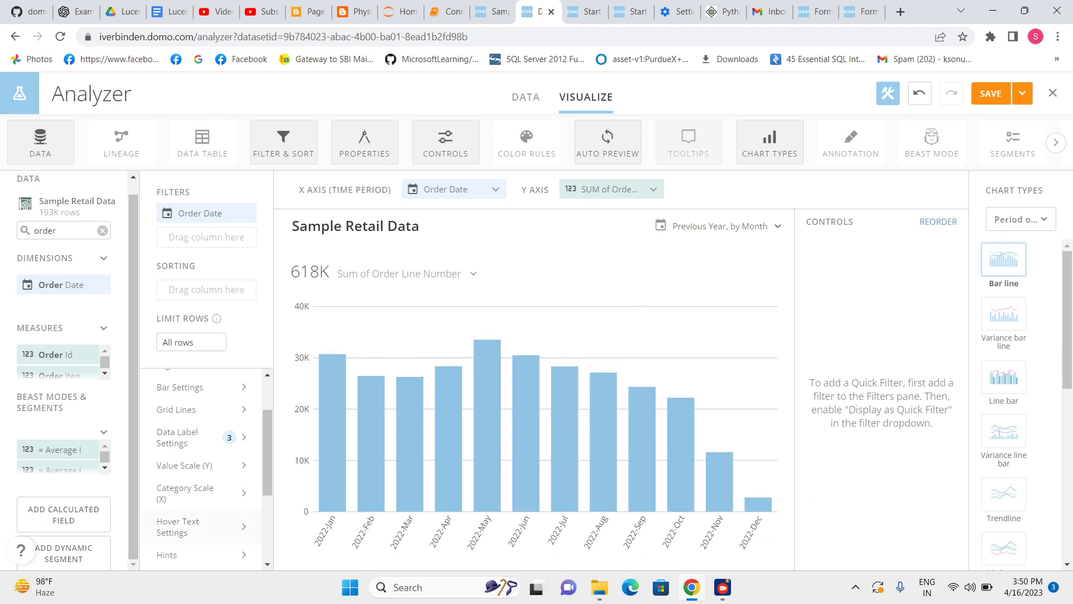
# Remove Order Date from the X axis and the summed order column from the Y axis.
pyautogui.scroll(2, 201, 469)
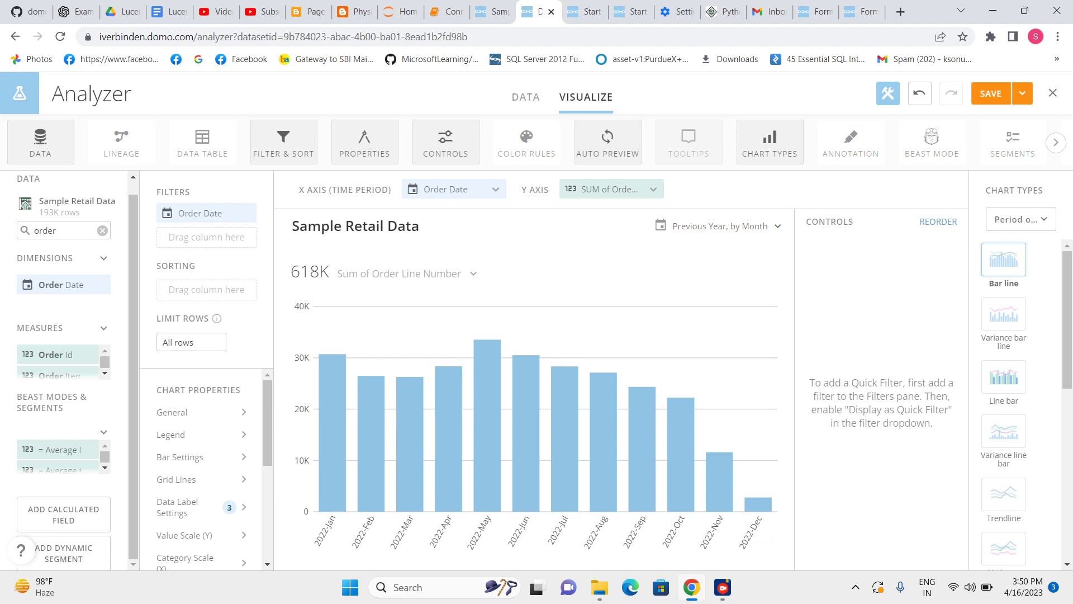
pyautogui.click(497, 189)
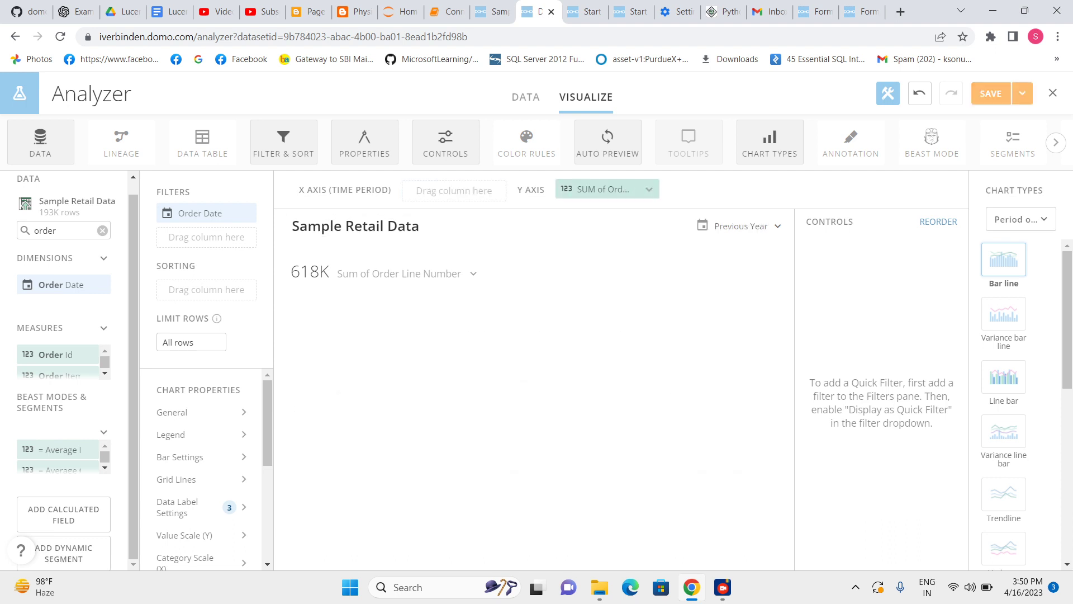
pyautogui.click(648, 189)
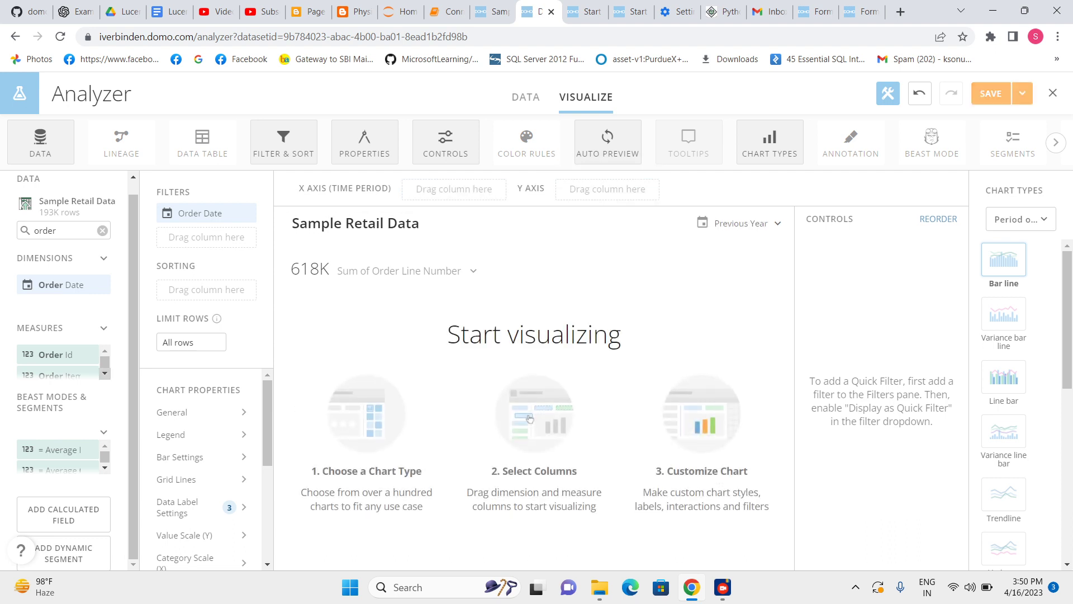
# Find the Store City column by searching for "city" and assign it to the X axis.
pyautogui.click(105, 373)
pyautogui.click(104, 373)
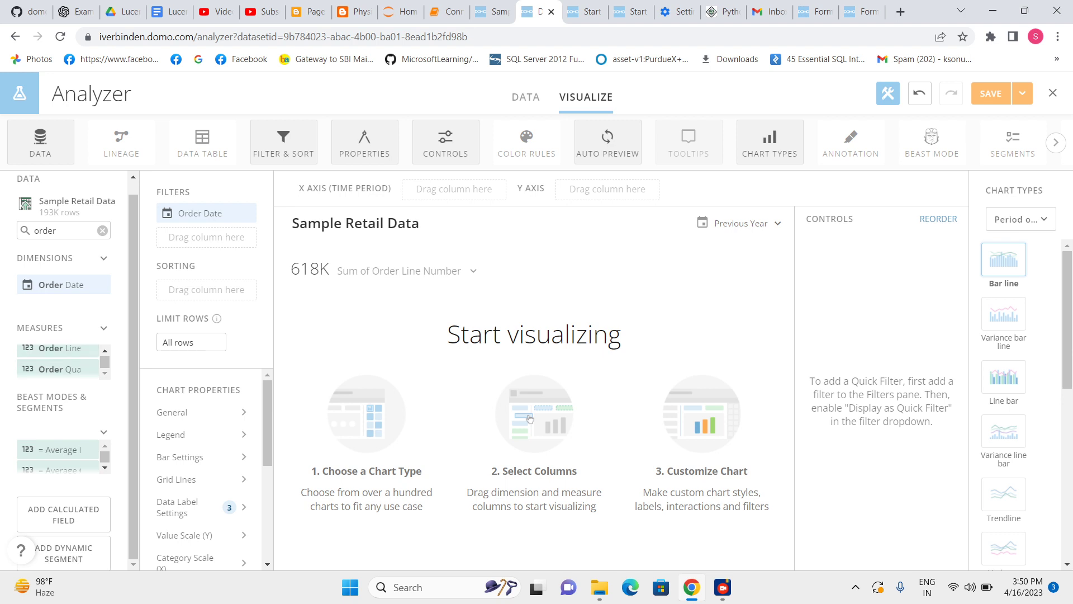
pyautogui.doubleClick(44, 231)
pyautogui.write('city')
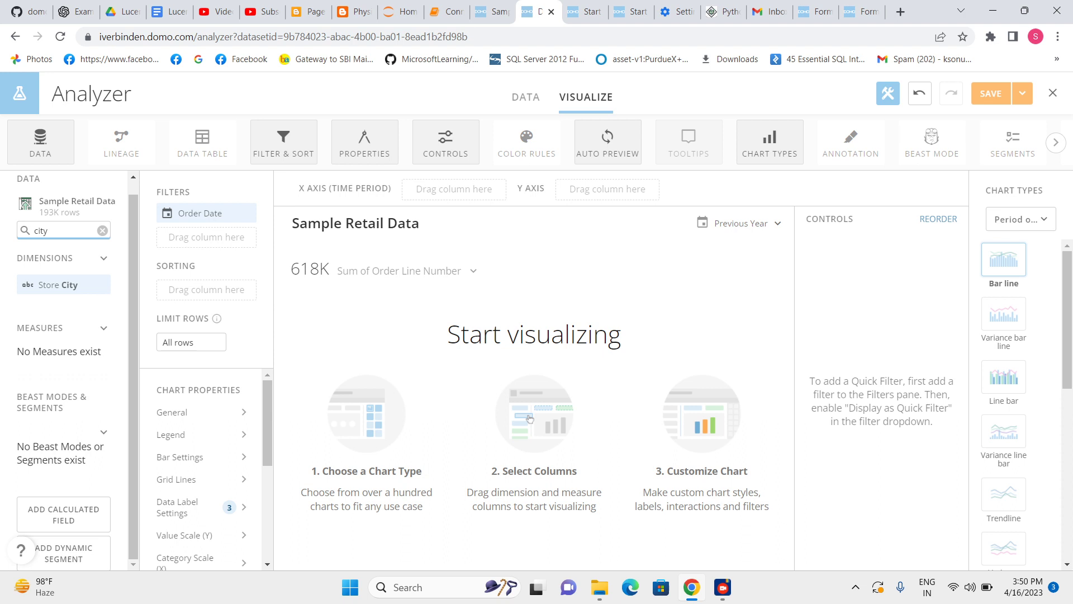
pyautogui.moveTo(58, 285); pyautogui.dragTo(446, 187)
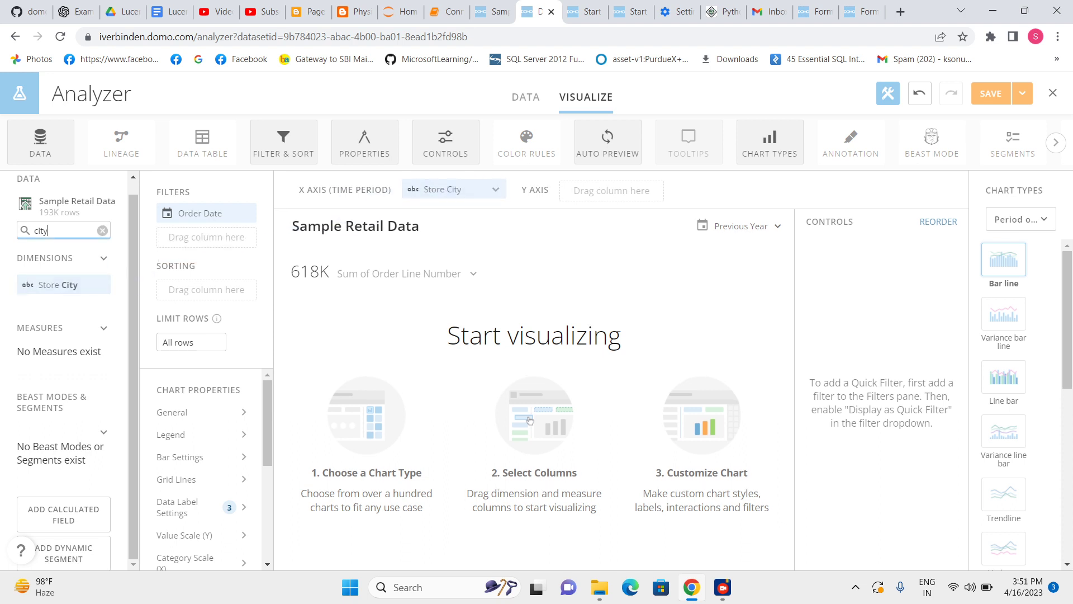
# Find the Order Id measure by searching for "order" and assign it to the Y axis.
pyautogui.doubleClick(41, 230)
pyautogui.write('order')
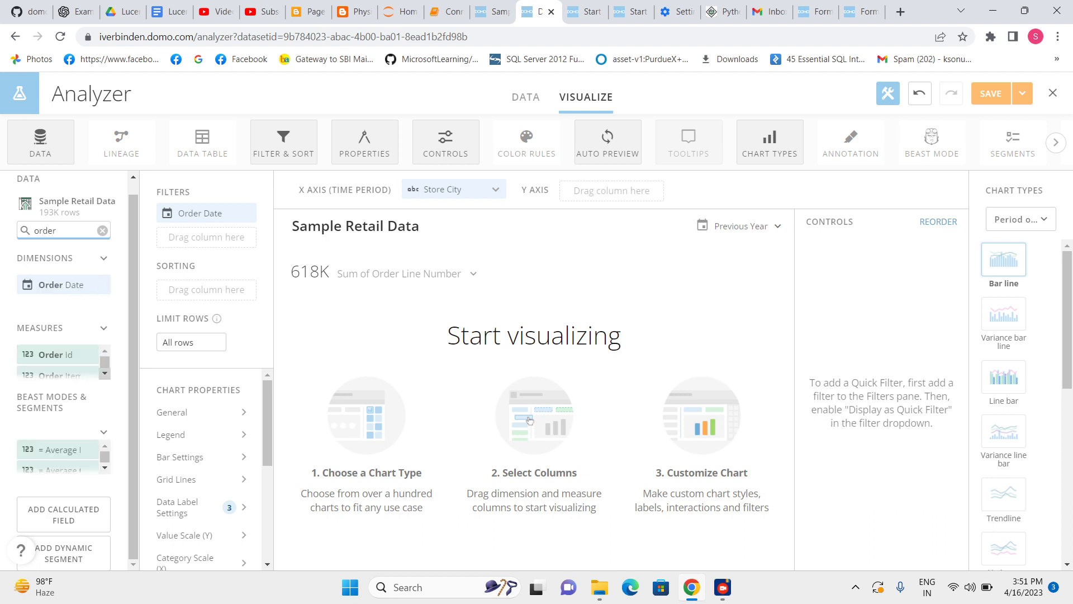
pyautogui.click(105, 373)
pyautogui.click(104, 351)
pyautogui.moveTo(56, 355); pyautogui.dragTo(612, 191)
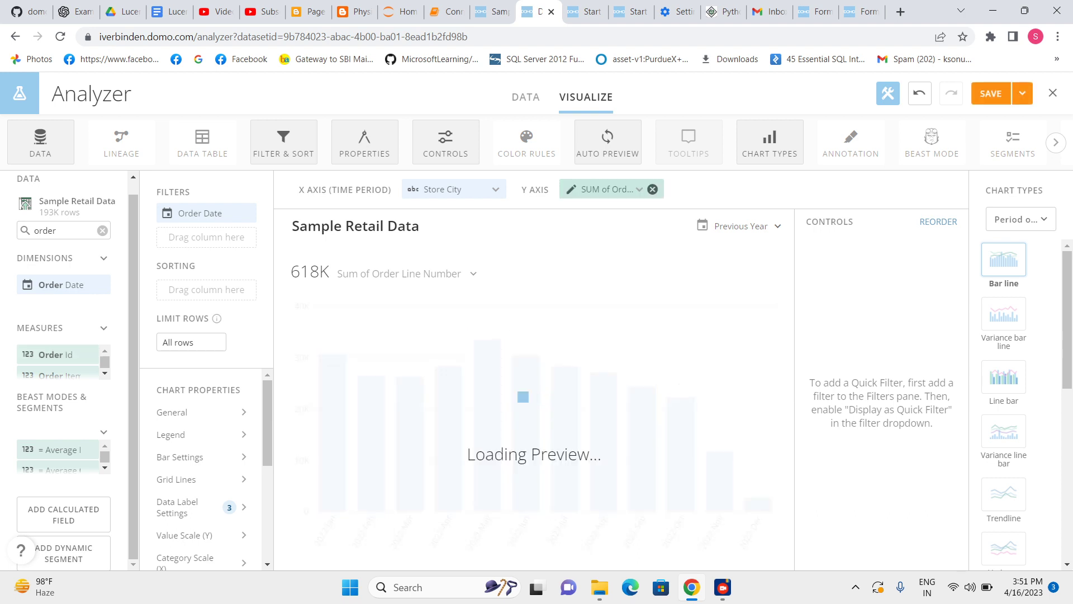
# Set the aggregation of the Y axis Order Id measure to Count.
pyautogui.click(610, 189)
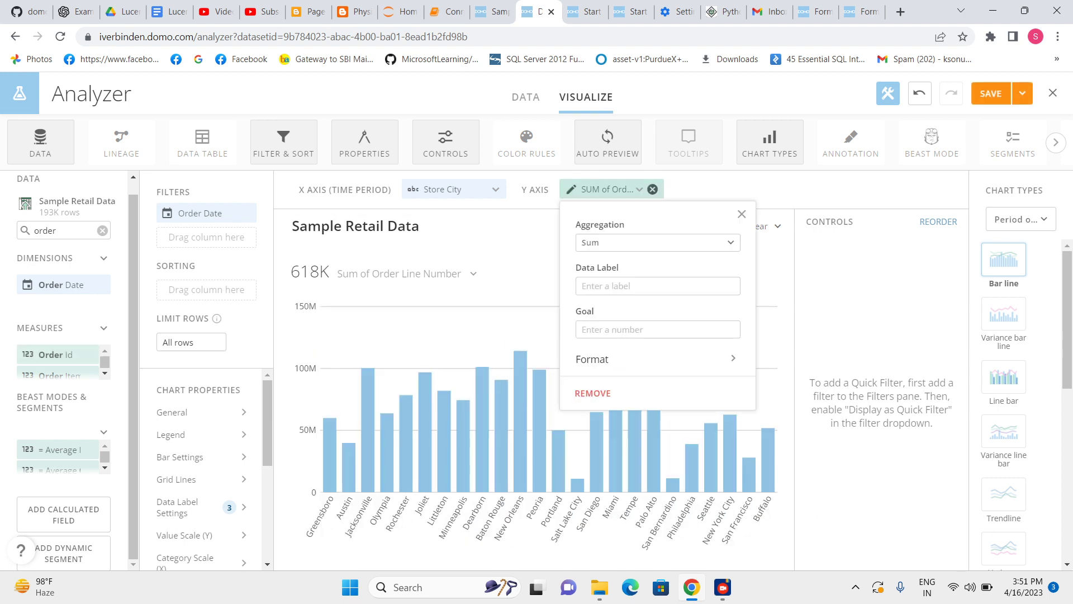
pyautogui.click(658, 242)
pyautogui.click(614, 366)
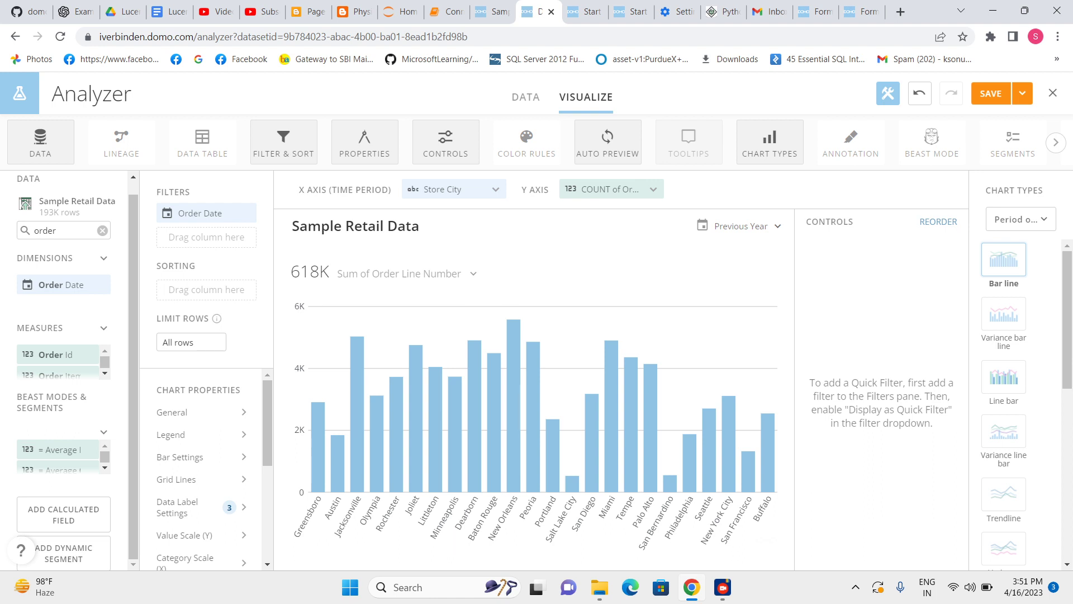
# Sort the chart by the count of Order Id in descending order.
pyautogui.moveTo(56, 354); pyautogui.dragTo(190, 288)
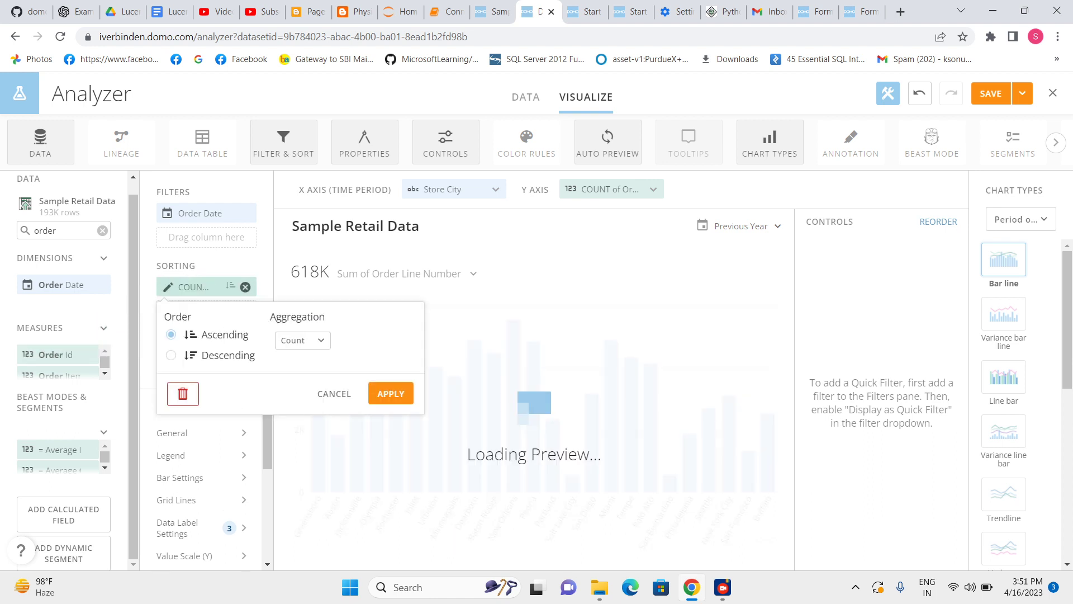
pyautogui.click(171, 355)
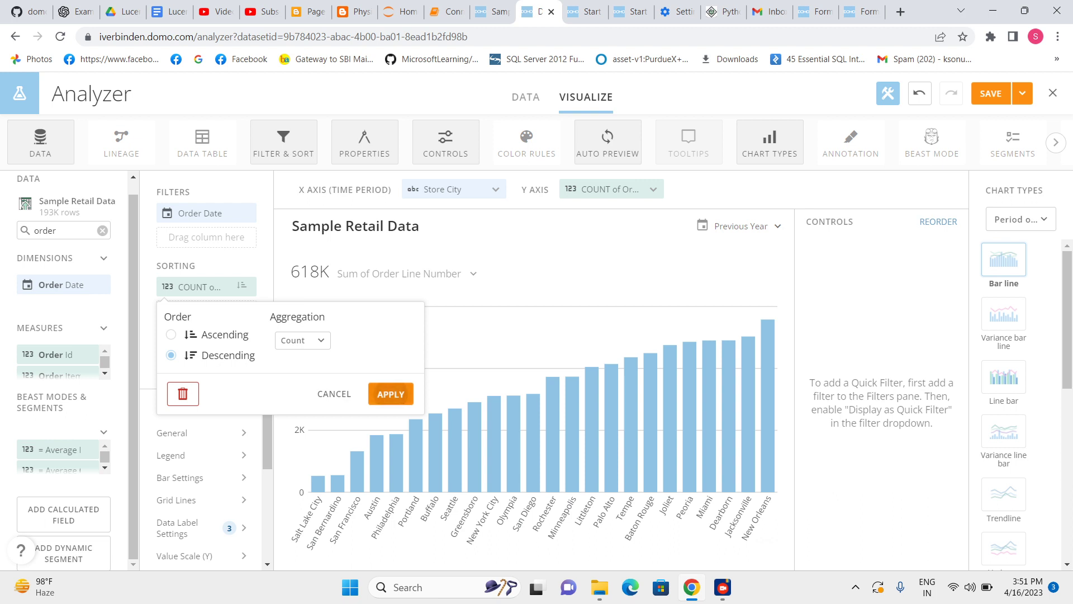
pyautogui.click(390, 394)
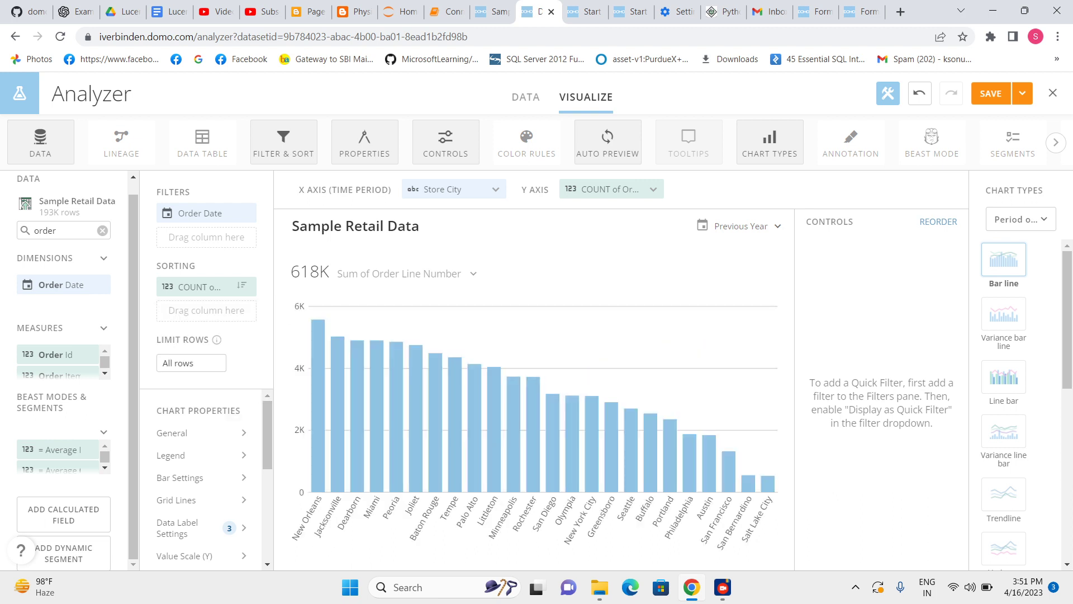
pyautogui.moveTo(338, 363)
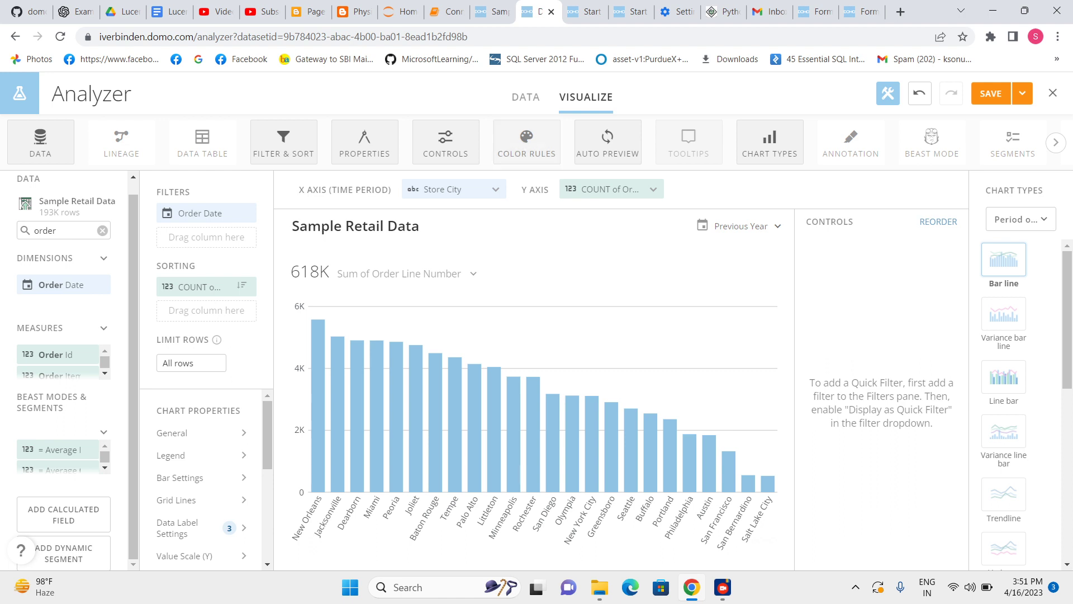
# Hide the quick filter controls area and set the chart's date range to All Time.
pyautogui.click(446, 142)
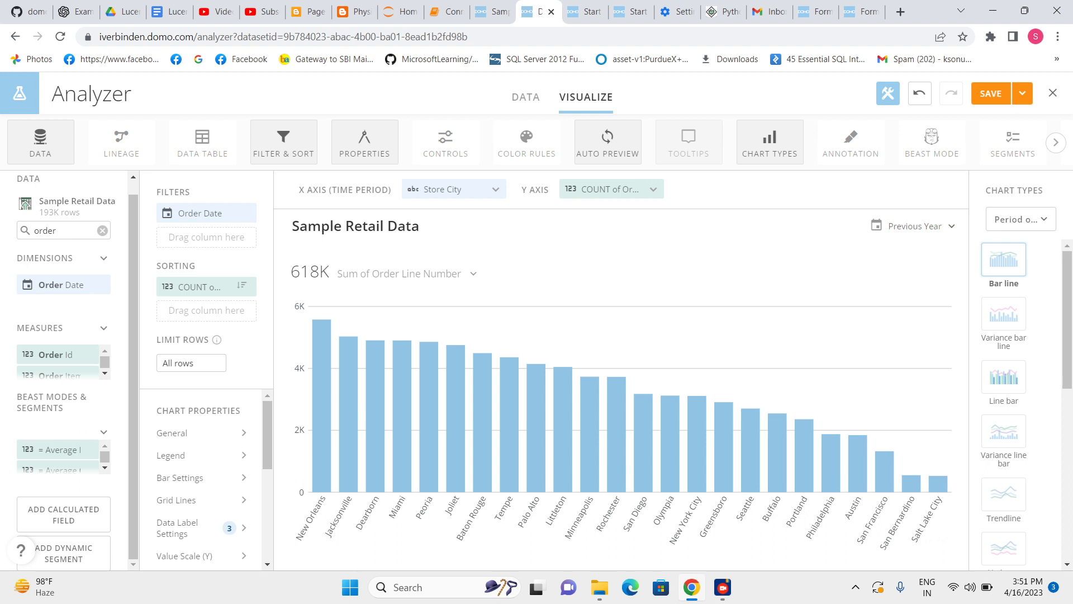
pyautogui.click(915, 226)
pyautogui.click(848, 274)
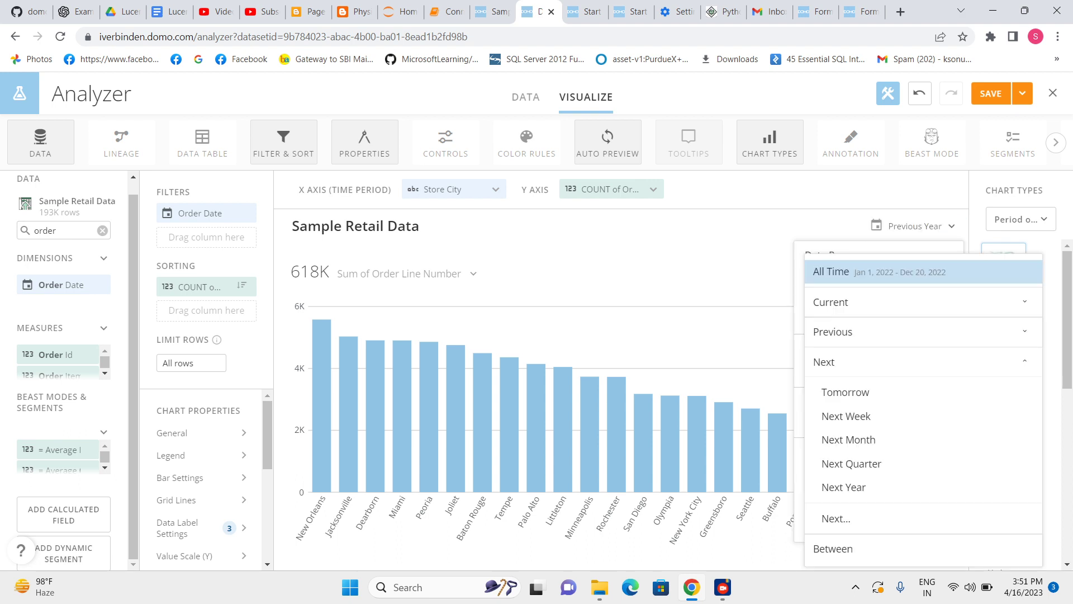
pyautogui.click(833, 272)
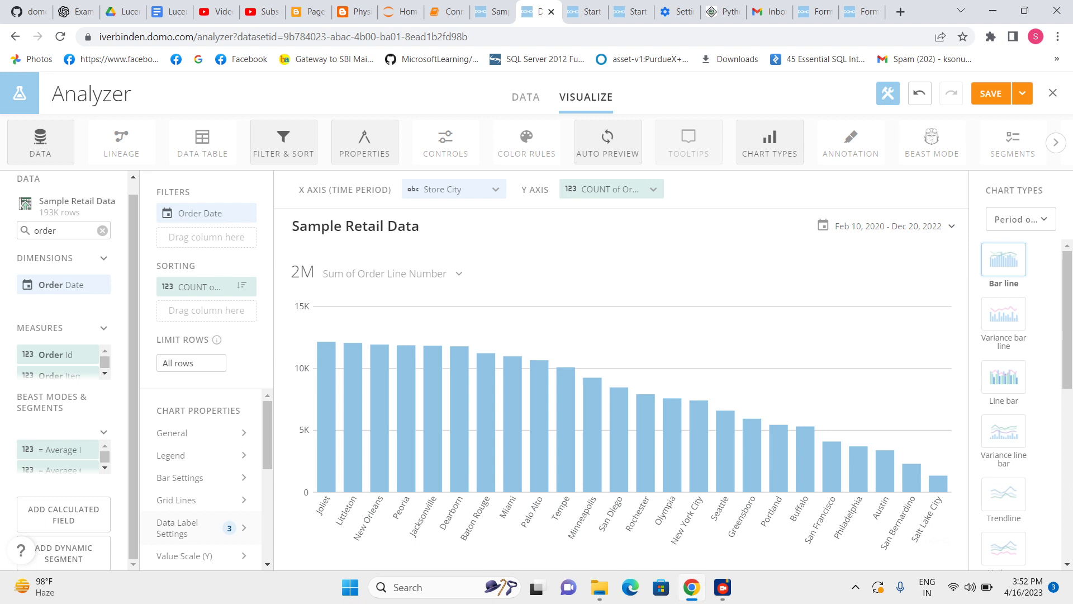
# Set the title of the category scale (X) to "City".
pyautogui.scroll(-2, 201, 523)
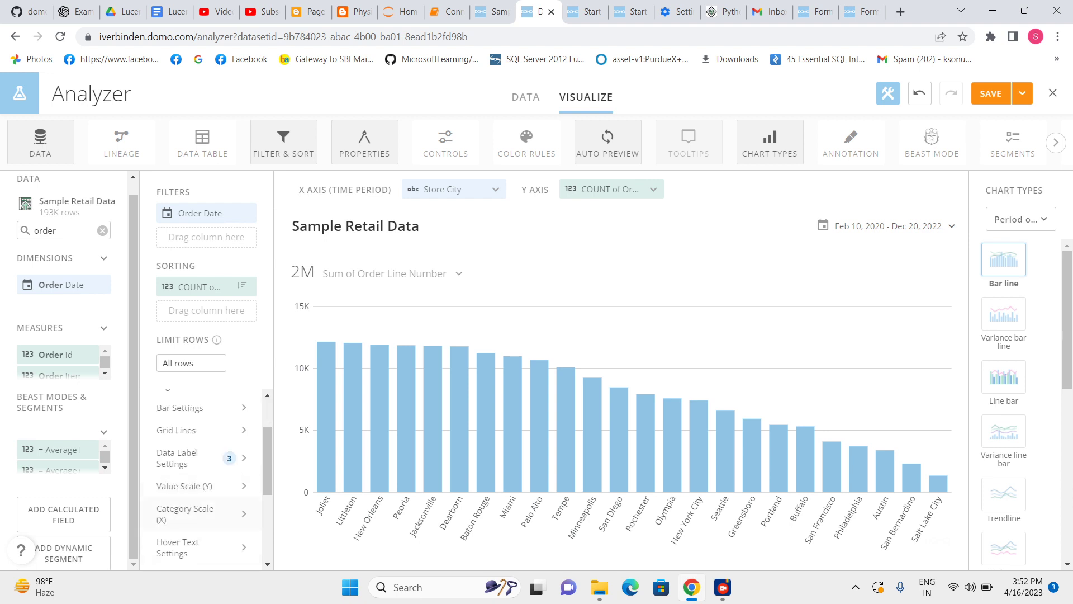
pyautogui.click(190, 513)
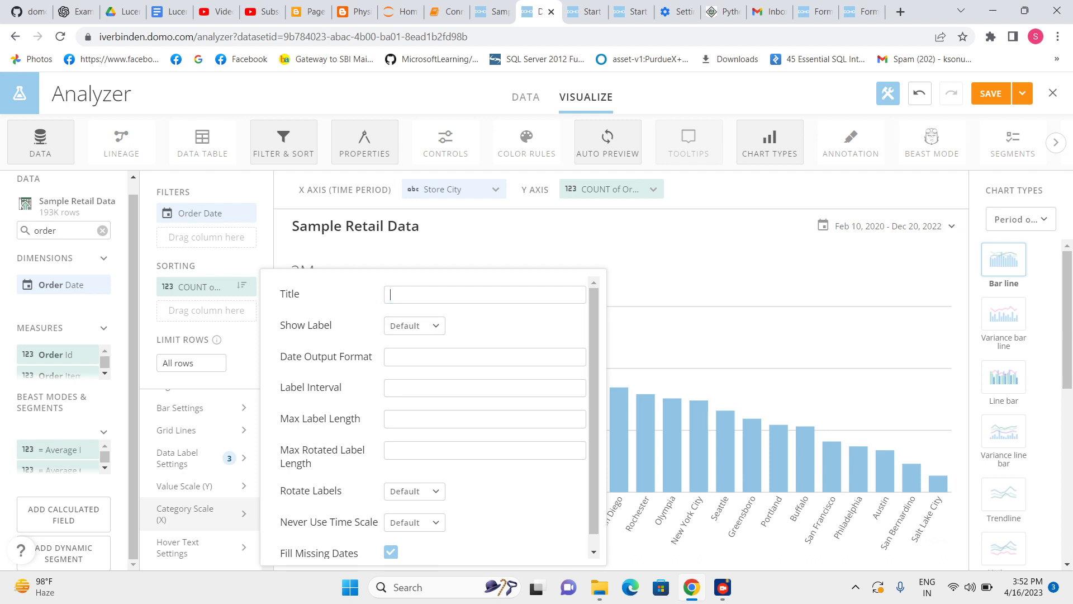
pyautogui.write('City')
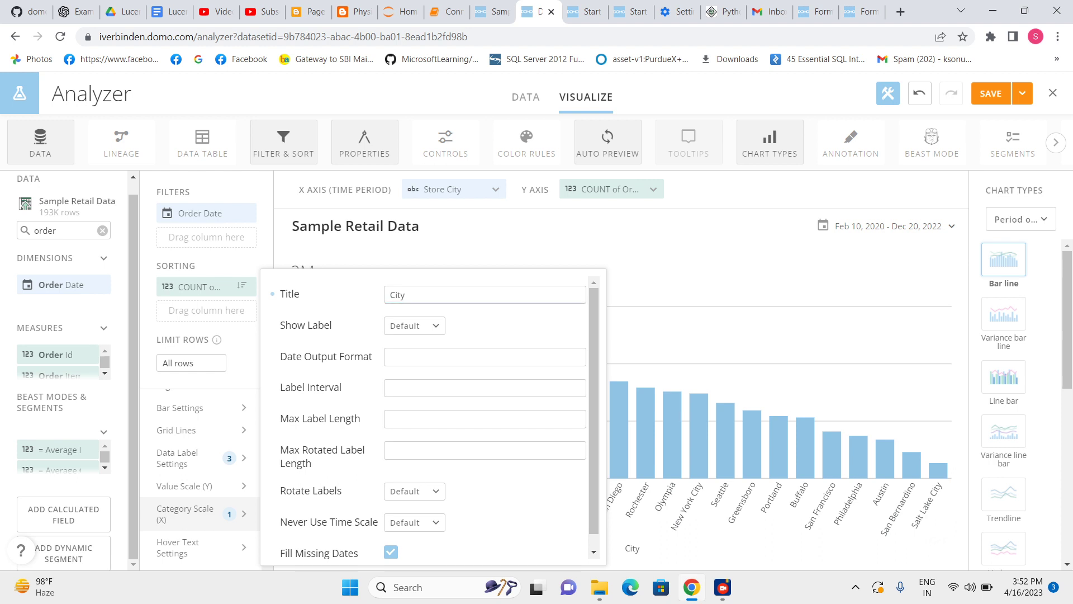
pyautogui.press('Escape')
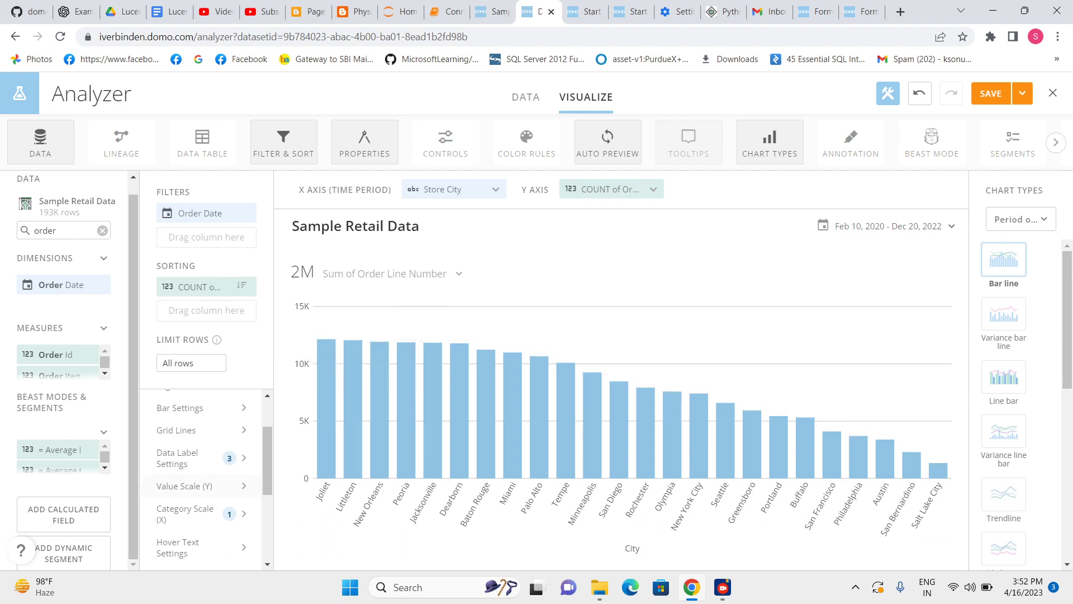
# Set the title of the value scale (Y) to "Total Order Quantity".
pyautogui.click(199, 486)
pyautogui.click(393, 294)
pyautogui.write('T')
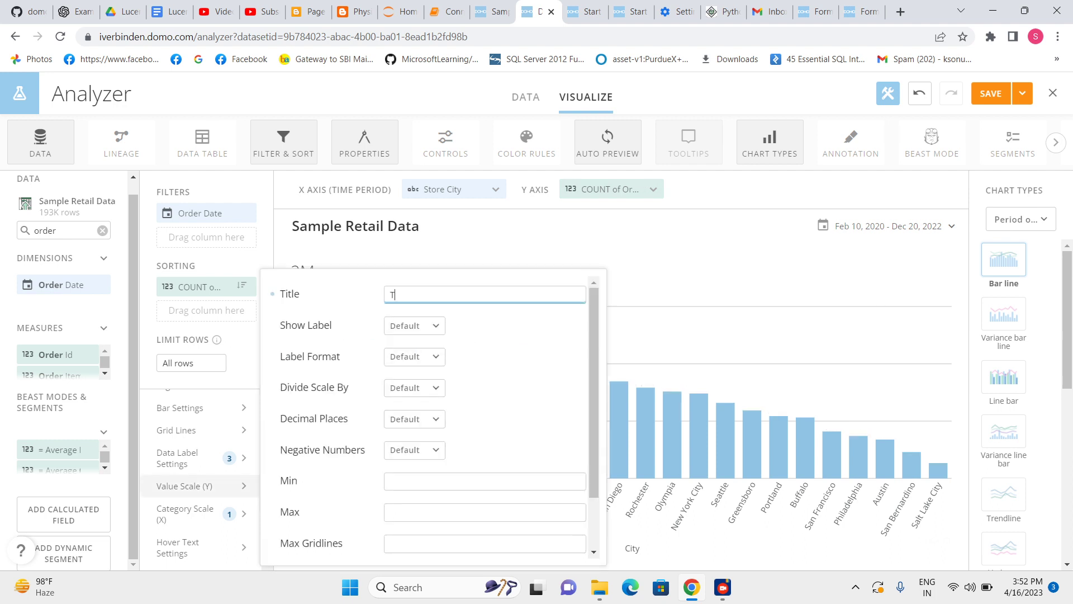
pyautogui.write('otal Order Quantity')
pyautogui.press('Return')
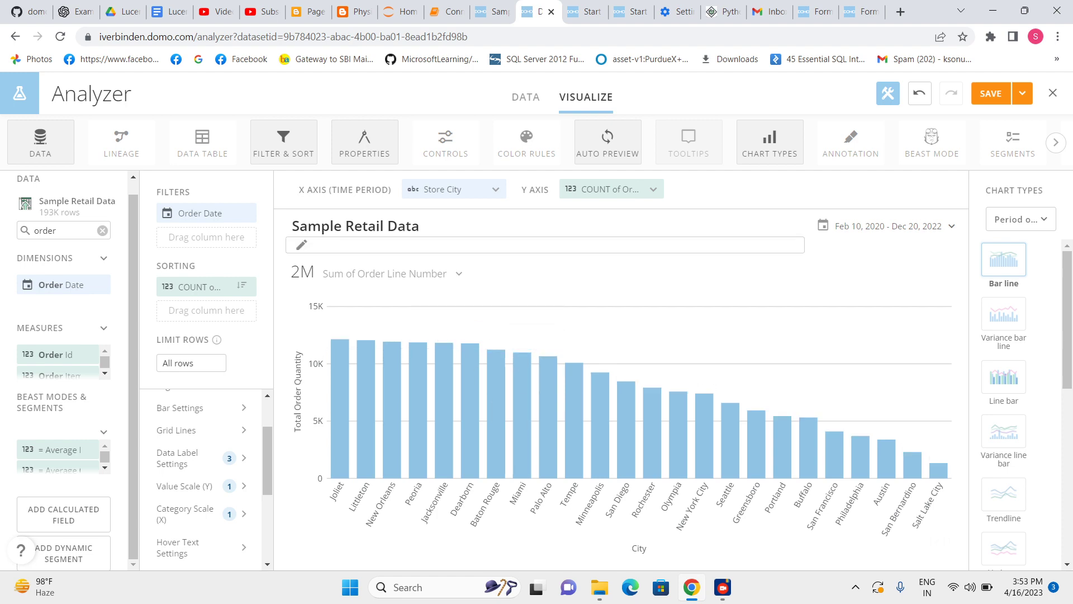
# Change the card title to "Total Order by City" and save it.
pyautogui.click(426, 225)
pyautogui.moveTo(438, 223); pyautogui.dragTo(351, 222)
pyautogui.write('Totay')
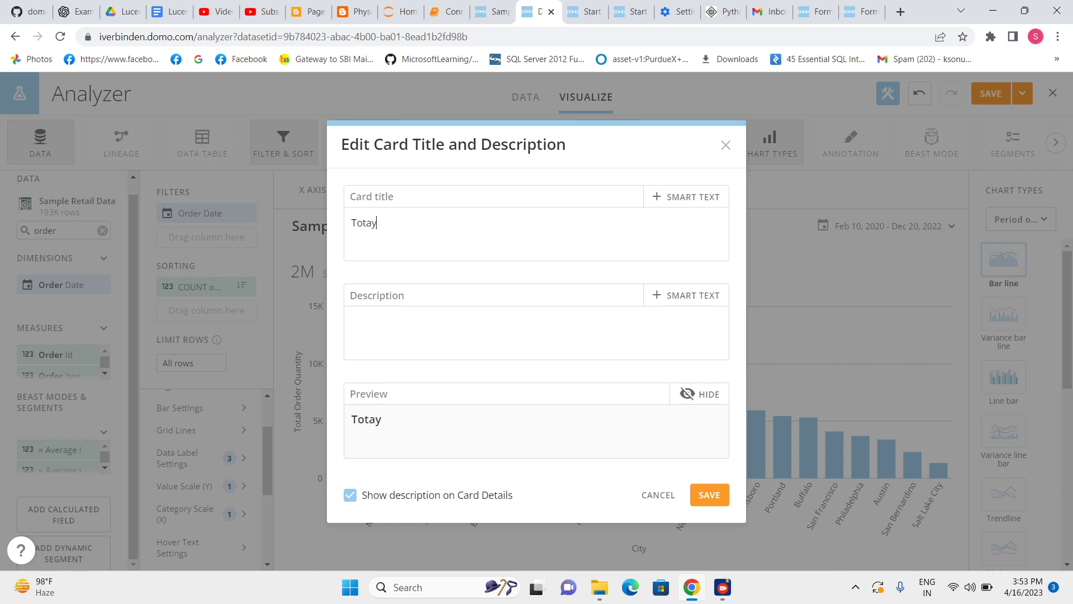
pyautogui.press('BackSpace')
pyautogui.write('l Order by City')
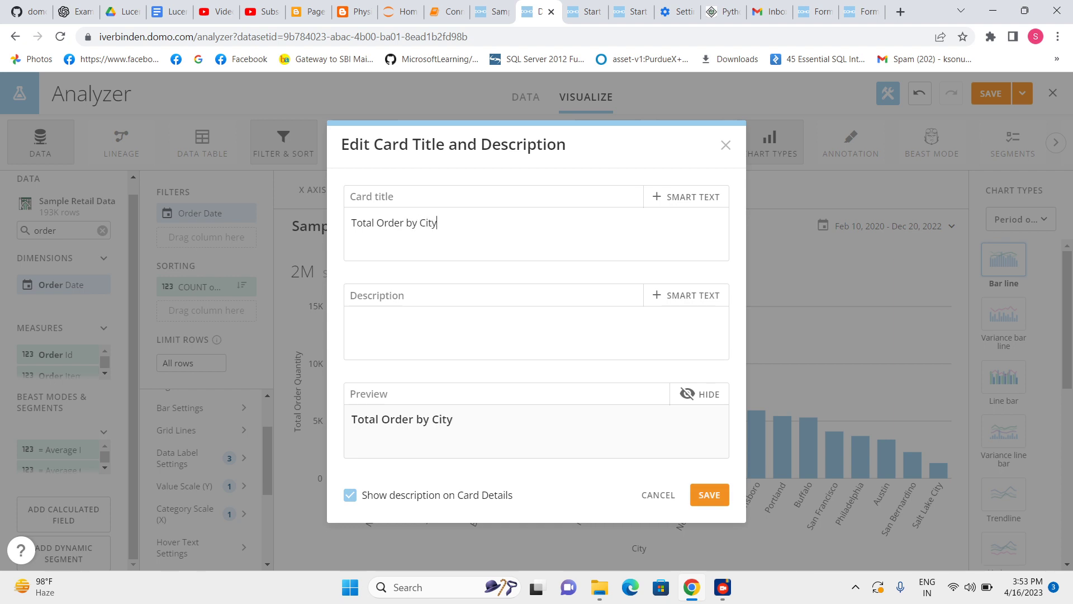
pyautogui.click(710, 495)
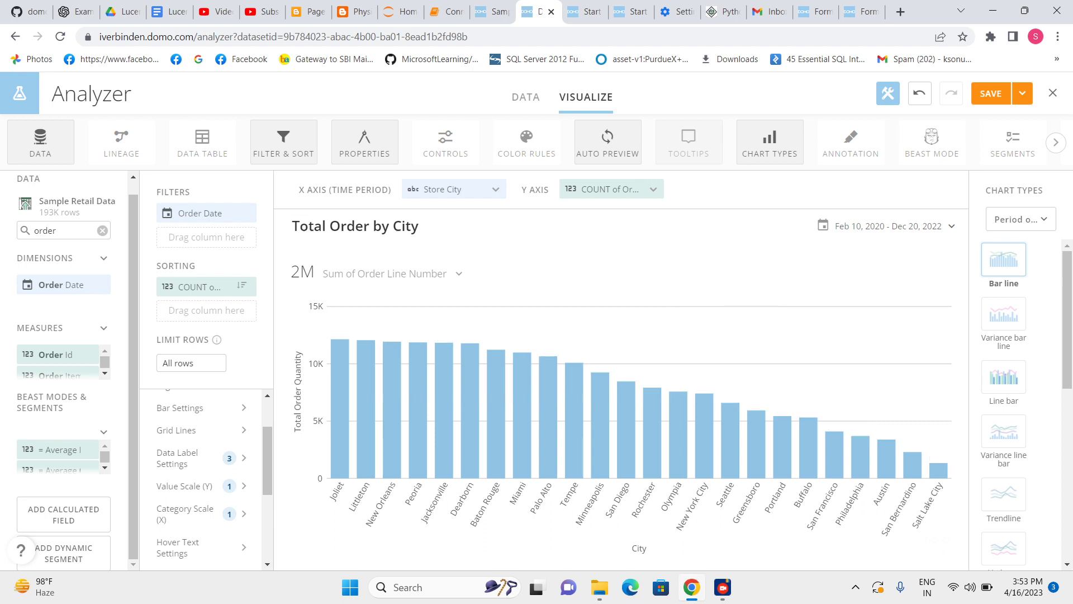
# Replace the data label text with the Value replacement macro and check the labels on the bars.
pyautogui.moveTo(600, 391)
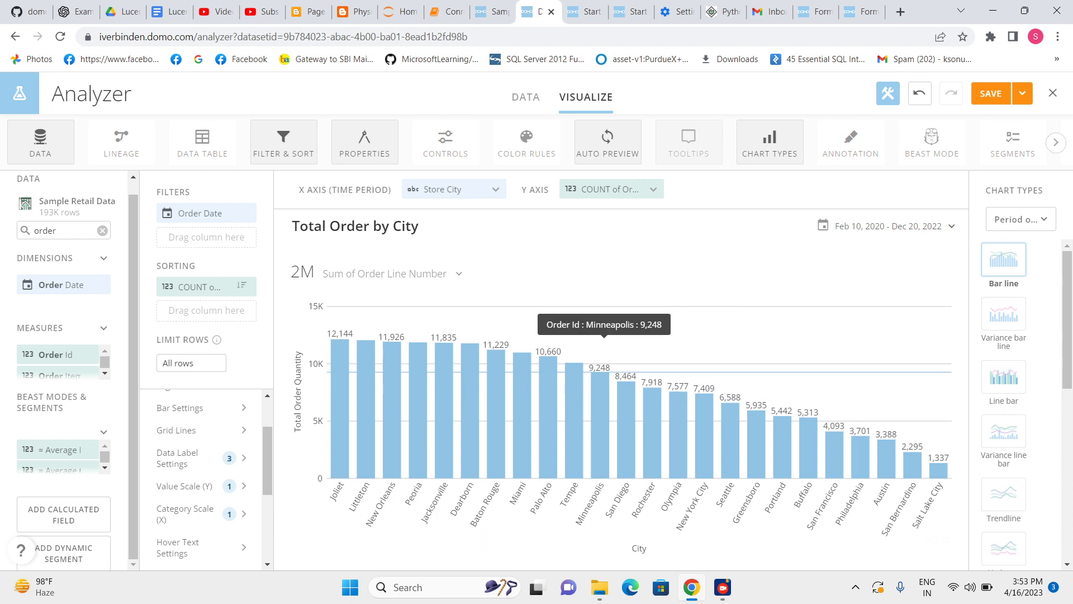
pyautogui.click(200, 458)
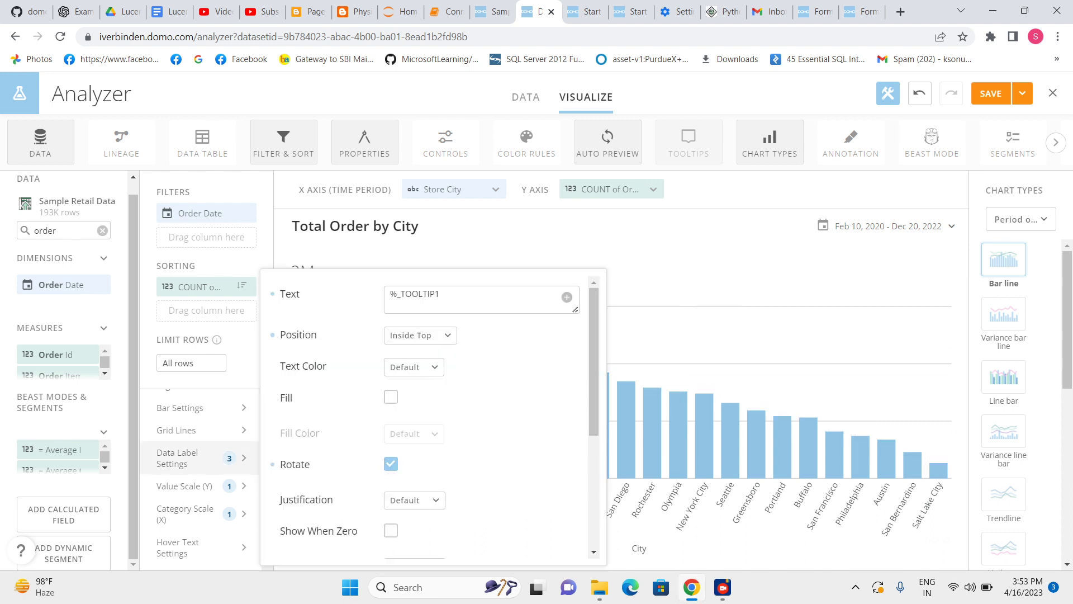
pyautogui.moveTo(441, 294); pyautogui.dragTo(389, 294)
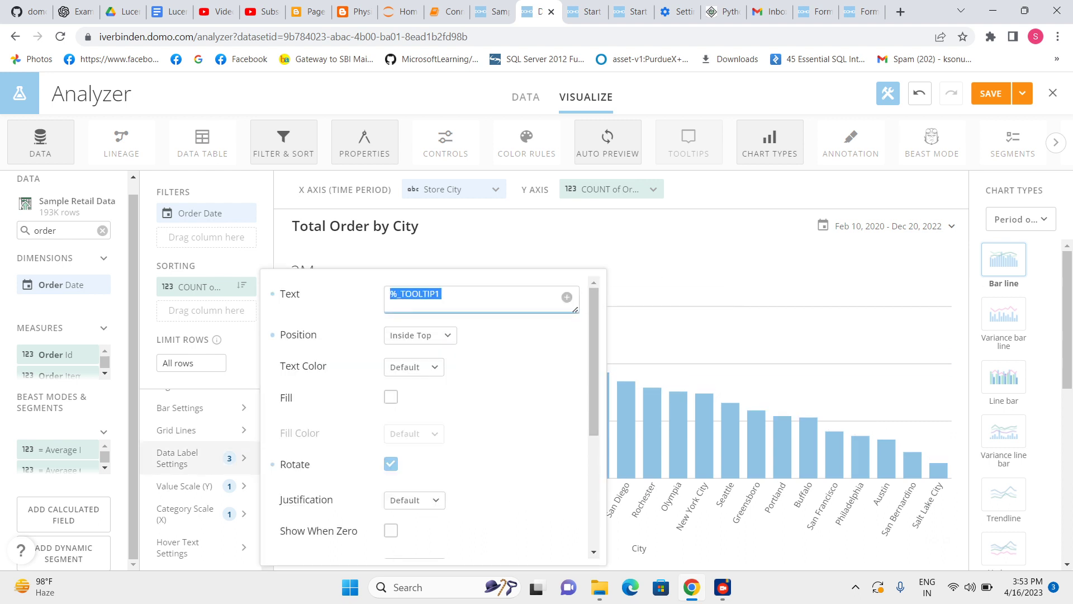
pyautogui.press('BackSpace')
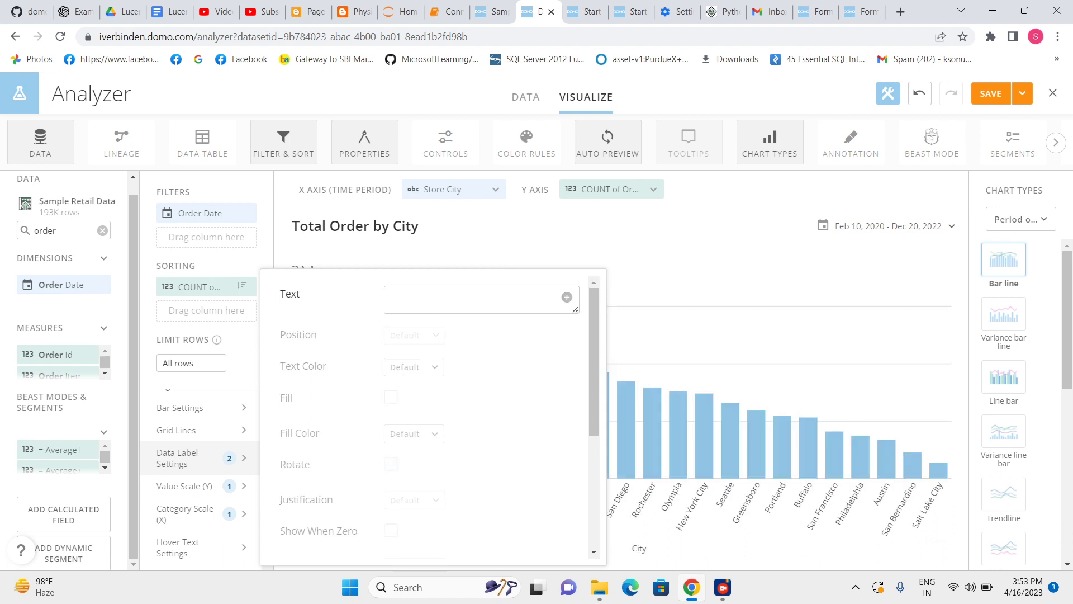
pyautogui.click(567, 297)
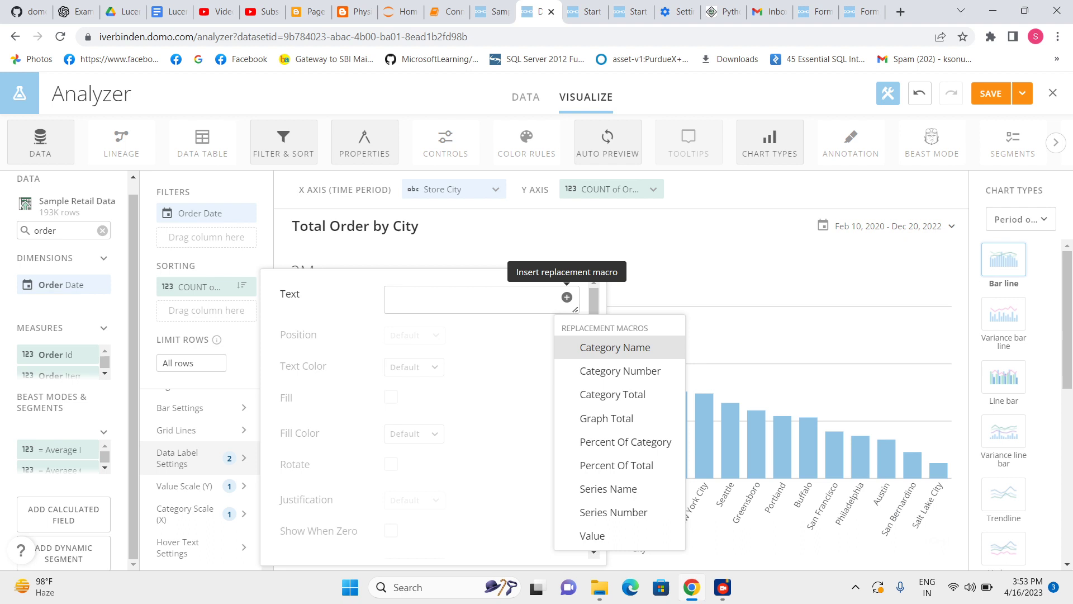
pyautogui.click(592, 536)
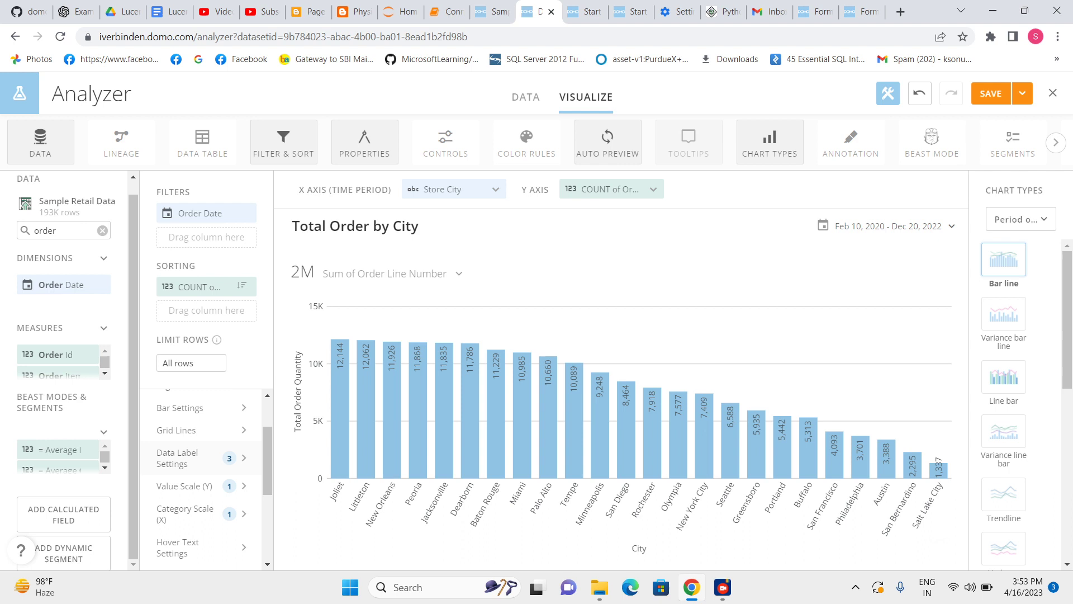
pyautogui.moveTo(333, 396)
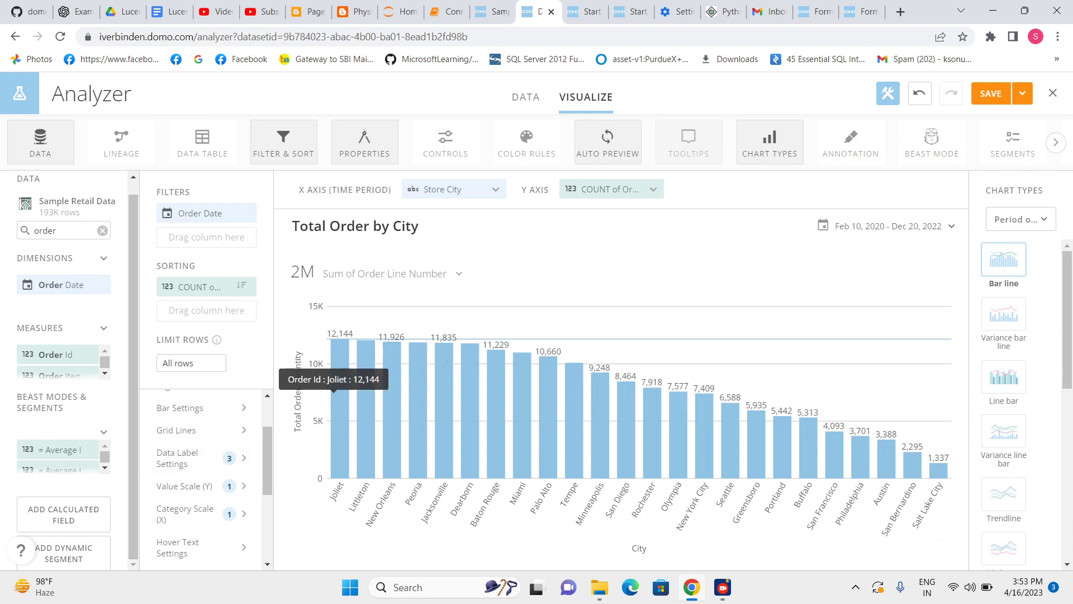
# Try a width percentage of 75 in the chart's bar settings.
pyautogui.scroll(2, 201, 480)
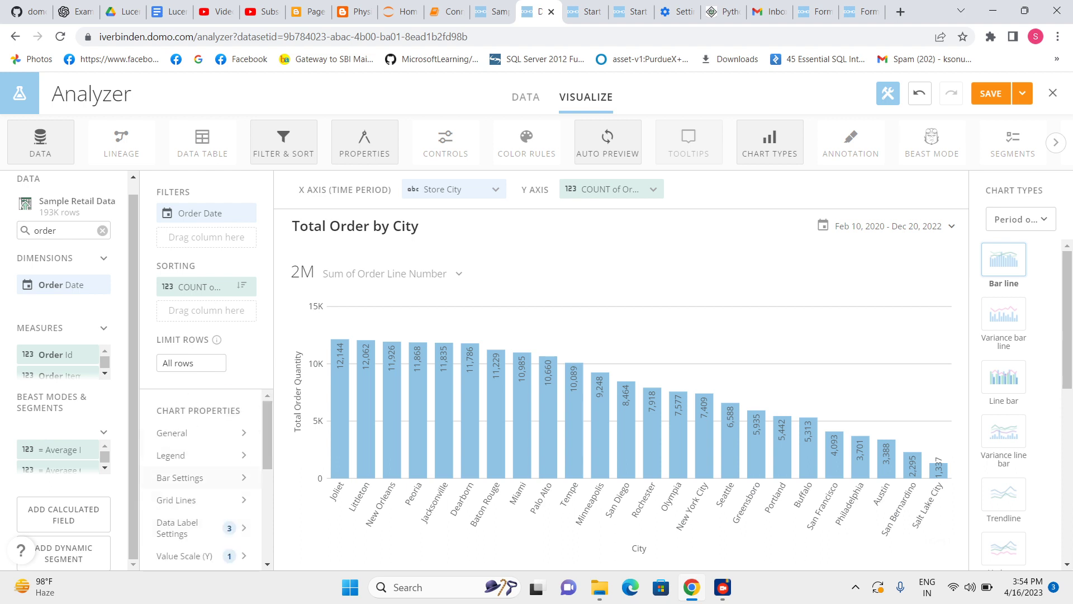
pyautogui.moveTo(201, 477)
pyautogui.click(393, 479)
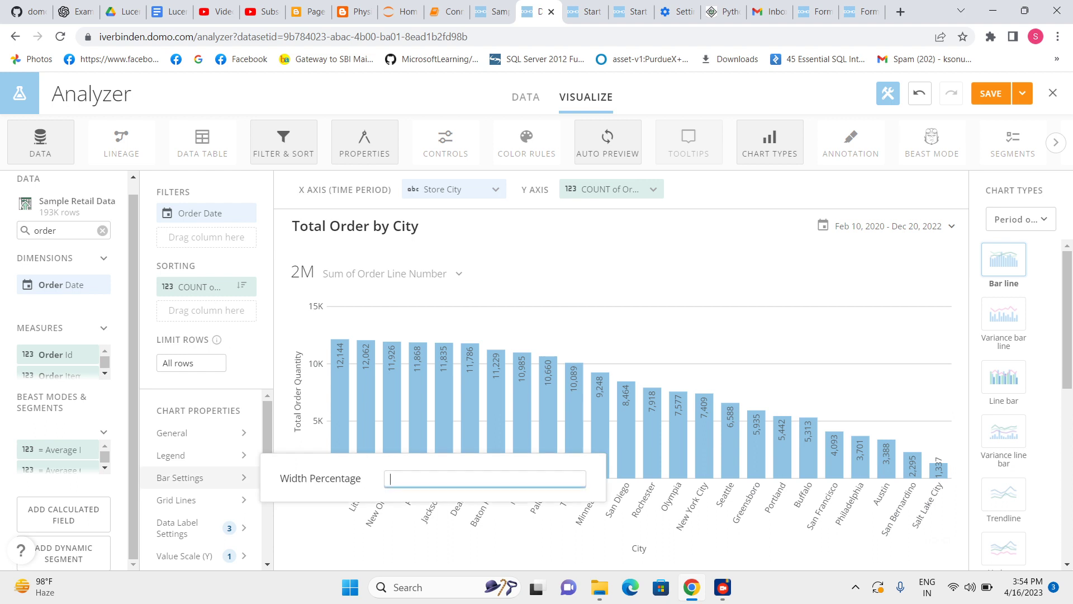
pyautogui.write('70')
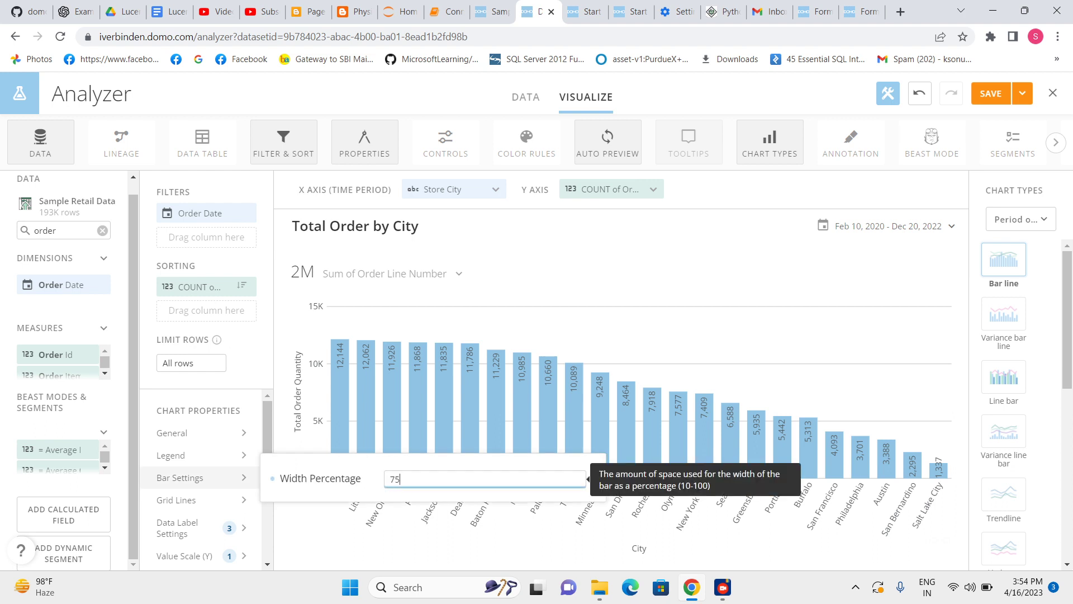
pyautogui.press('Return')
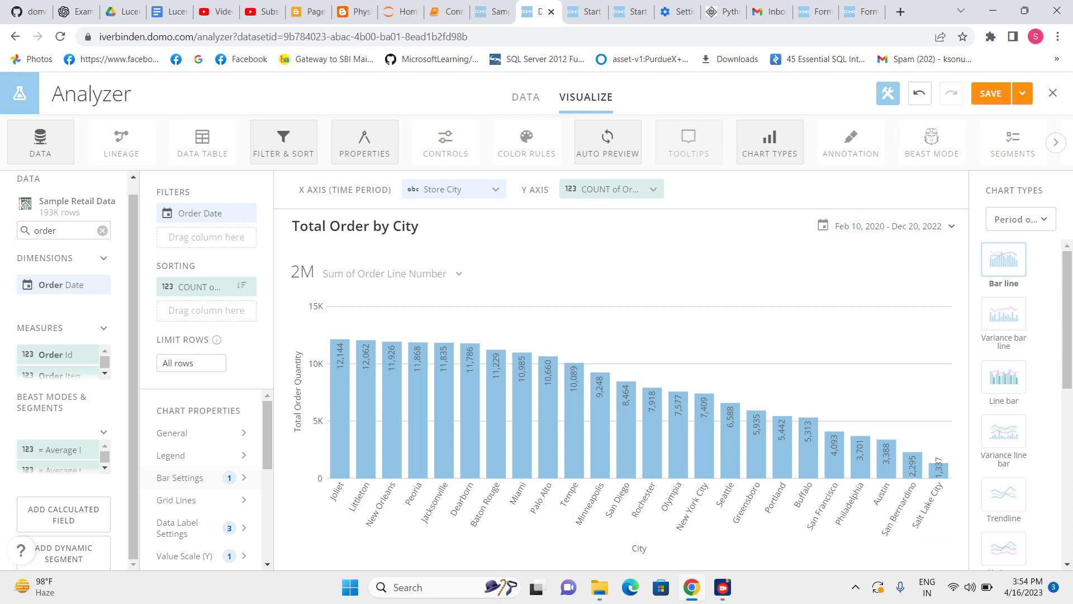
# Set the width percentage of the bars to 50.
pyautogui.click(200, 477)
pyautogui.doubleClick(395, 479)
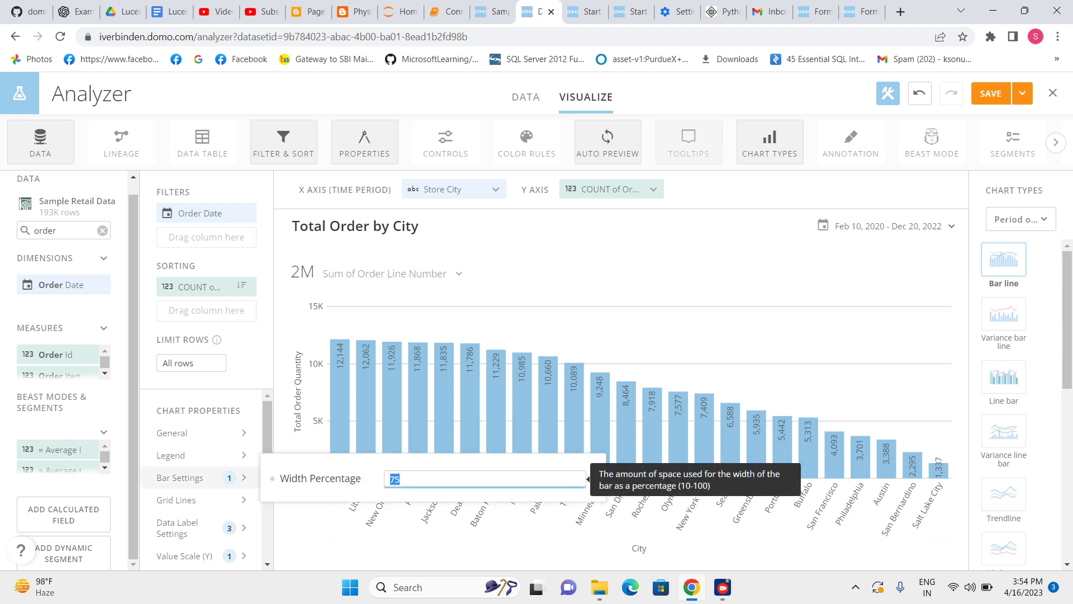
pyautogui.write('50')
pyautogui.press('Return')
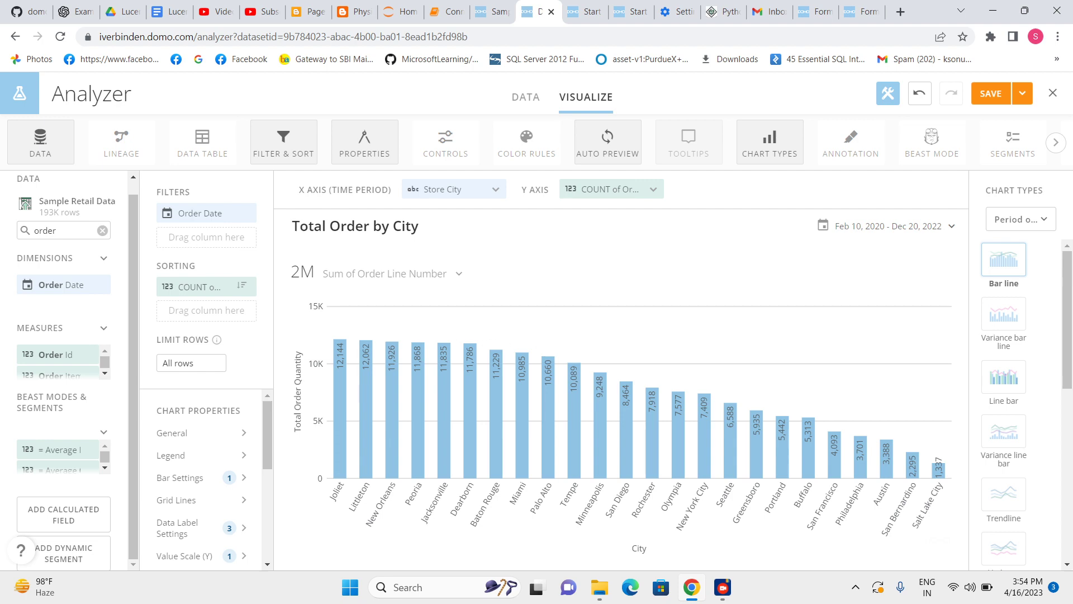
pyautogui.click(526, 142)
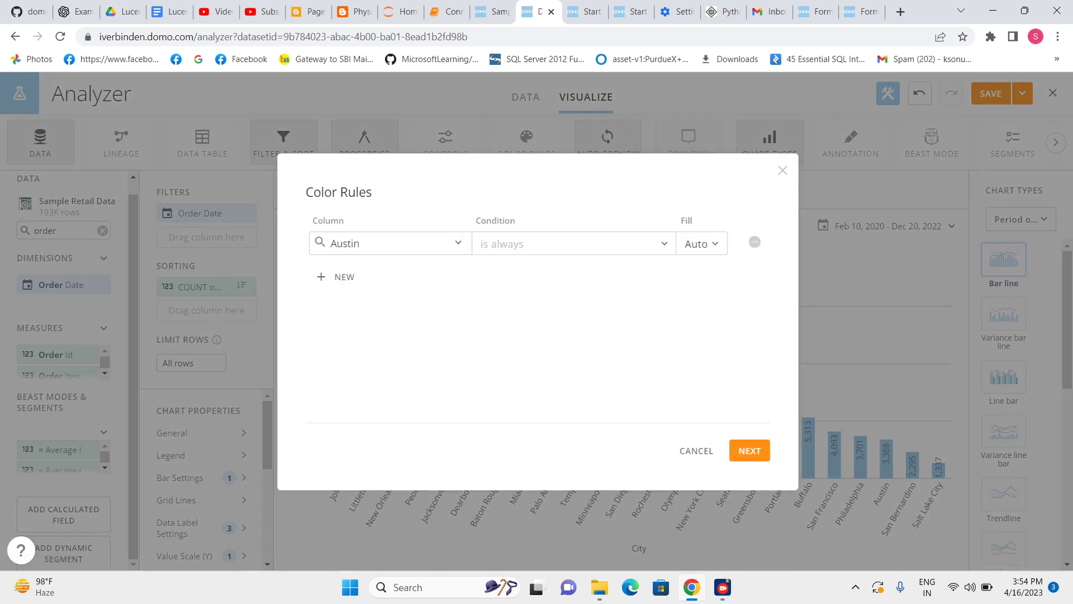
pyautogui.click(390, 243)
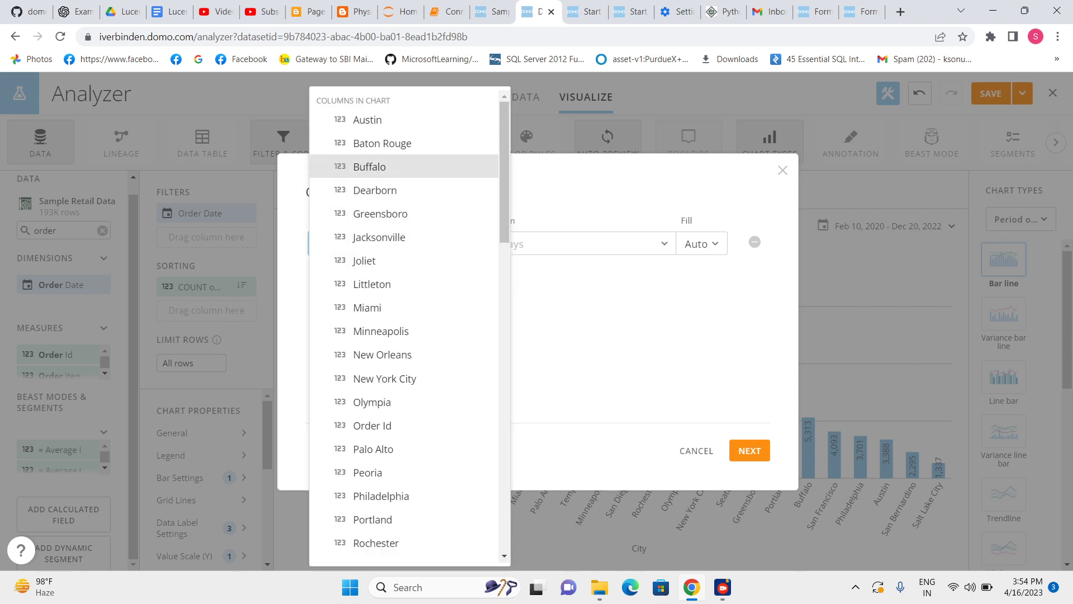
pyautogui.scroll(-7, 404, 170)
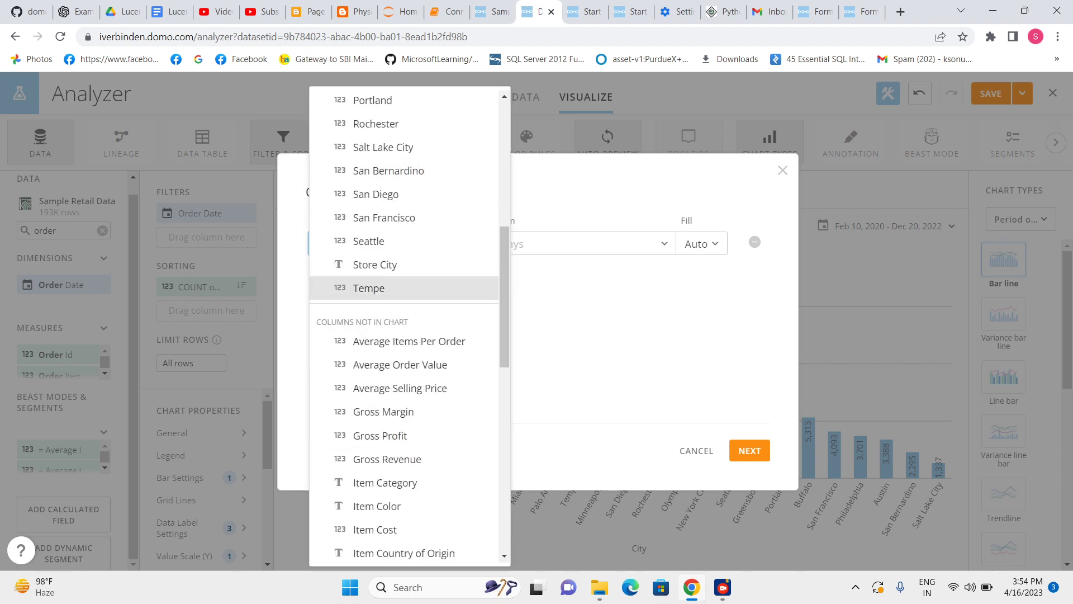
pyautogui.scroll(-10, 391, 288)
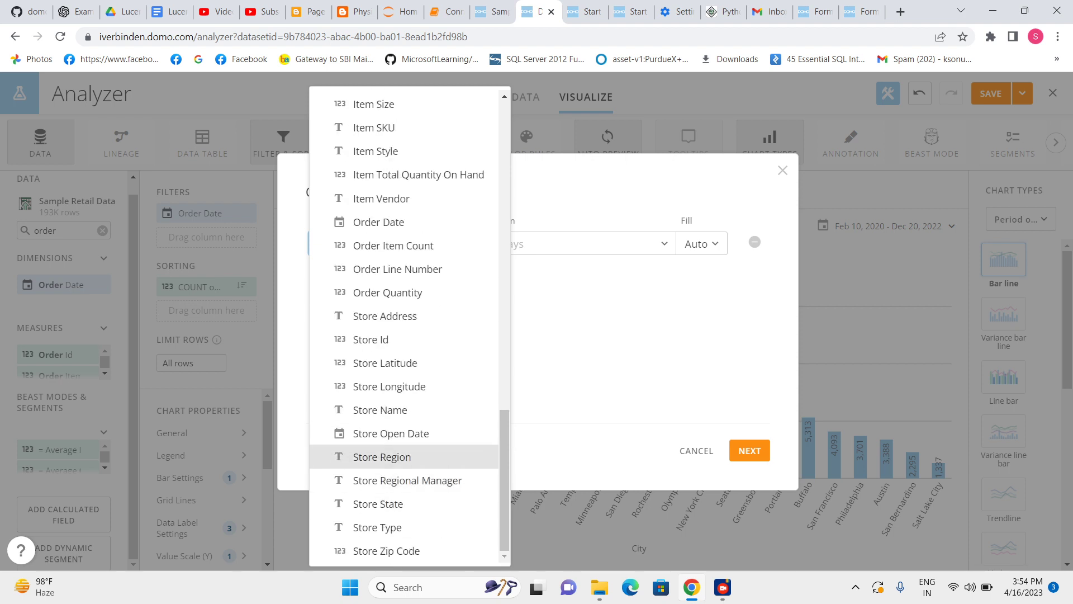
pyautogui.press('Escape')
pyautogui.click(389, 243)
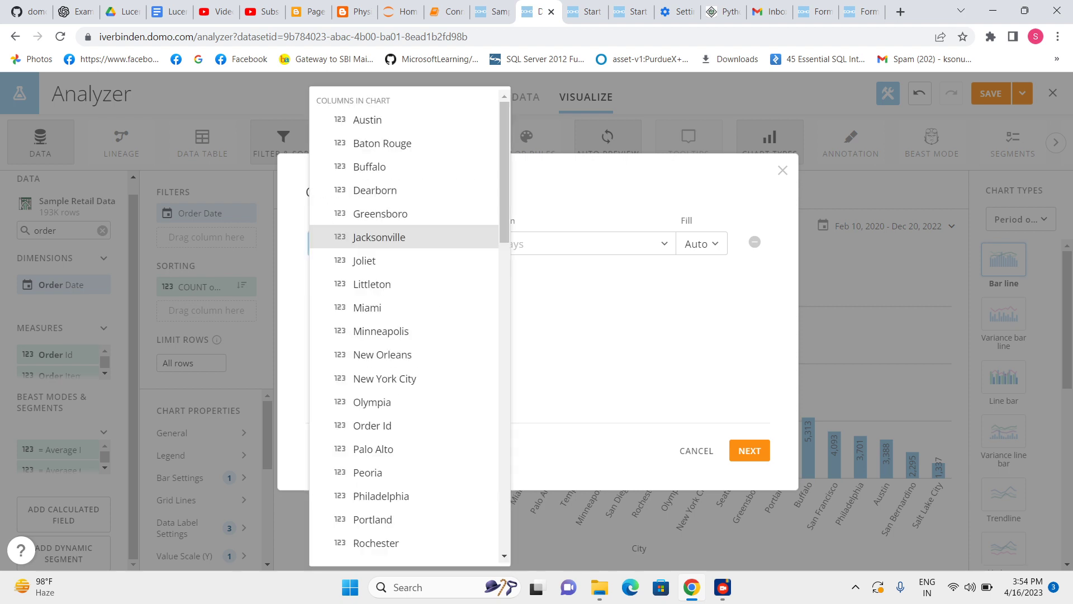
pyautogui.click(783, 170)
pyautogui.press('Escape')
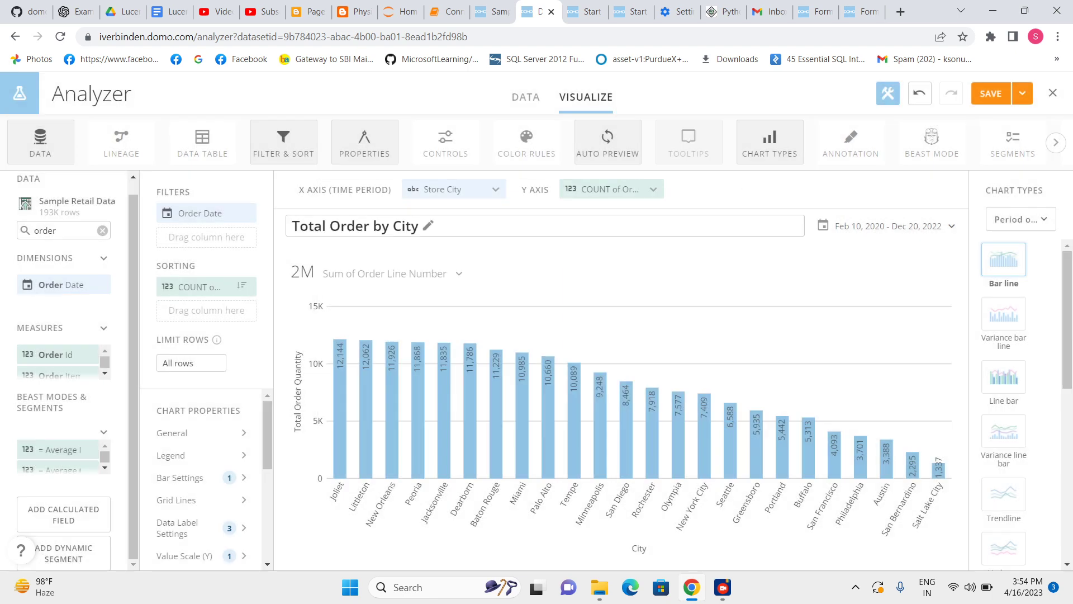
# Begin a color rule based on the Store City column.
pyautogui.click(526, 142)
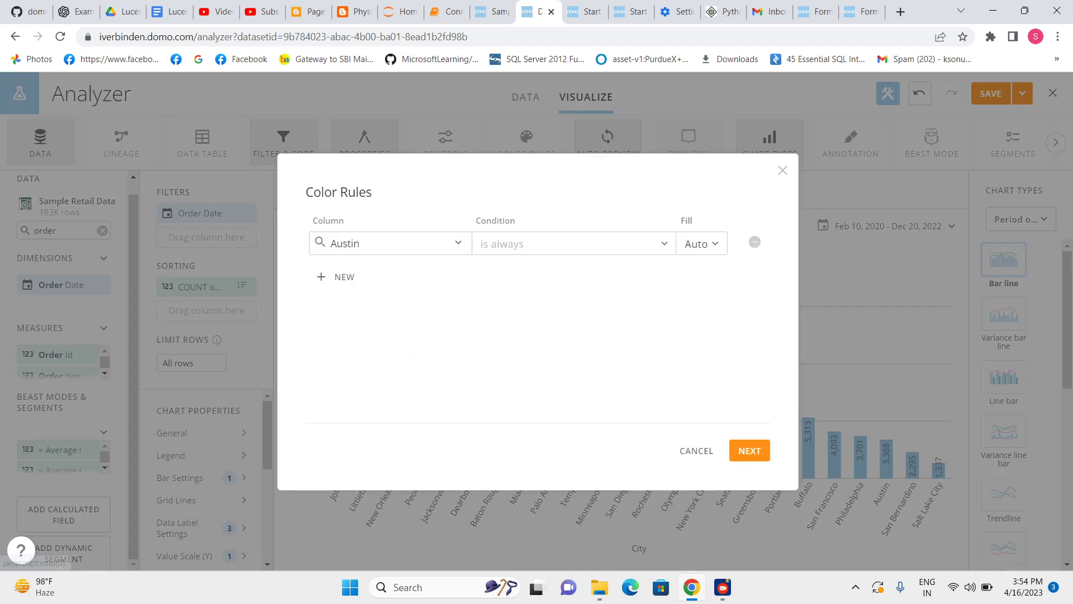
pyautogui.click(390, 243)
pyautogui.scroll(-4, 404, 325)
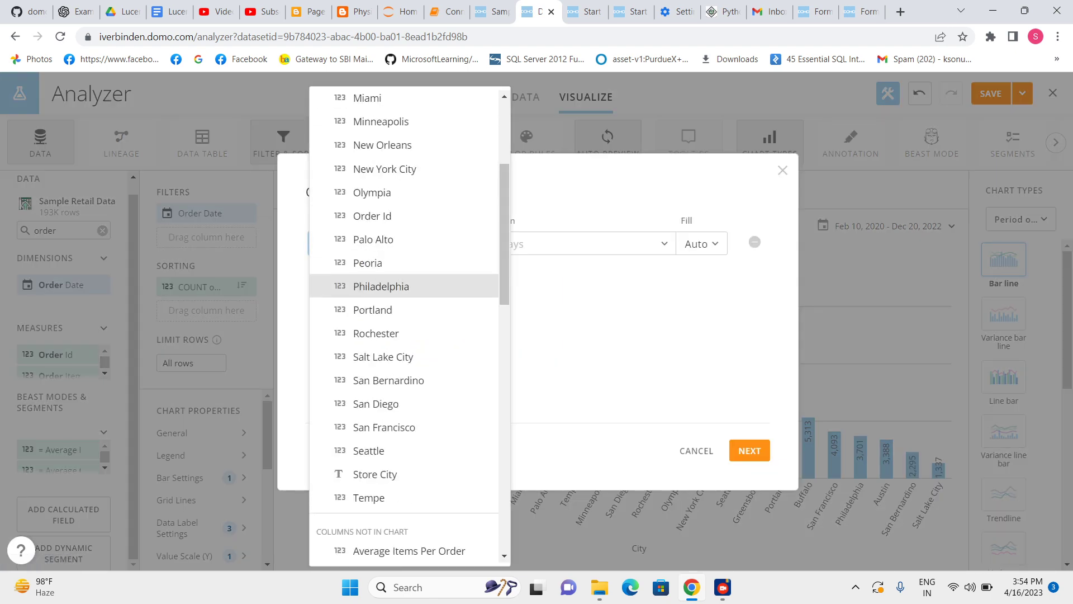
pyautogui.press('Down')
pyautogui.press('Down')
pyautogui.press('Down')
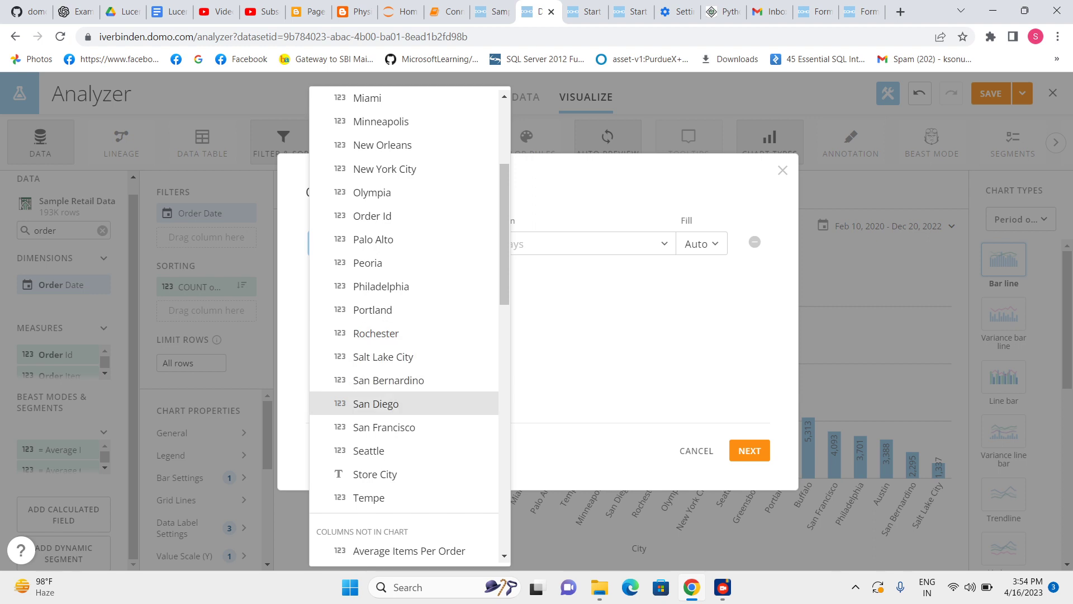
pyautogui.press('Down')
pyautogui.press('Down')
pyautogui.press('Down')
pyautogui.press('Return')
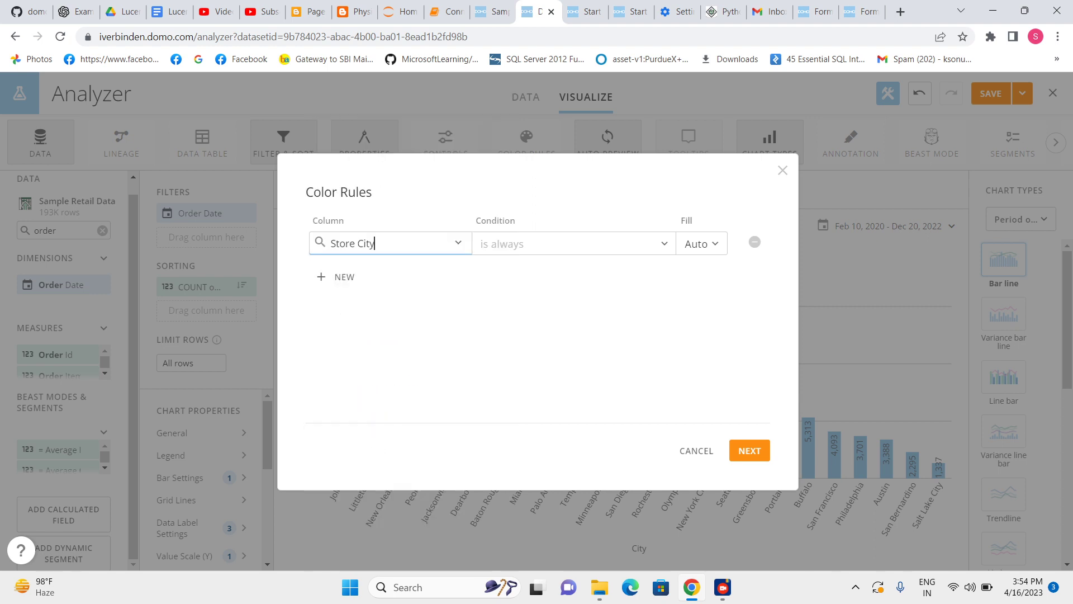
# Give the Store City color rule the darkest blue fill and apply it to only this card.
pyautogui.click(701, 244)
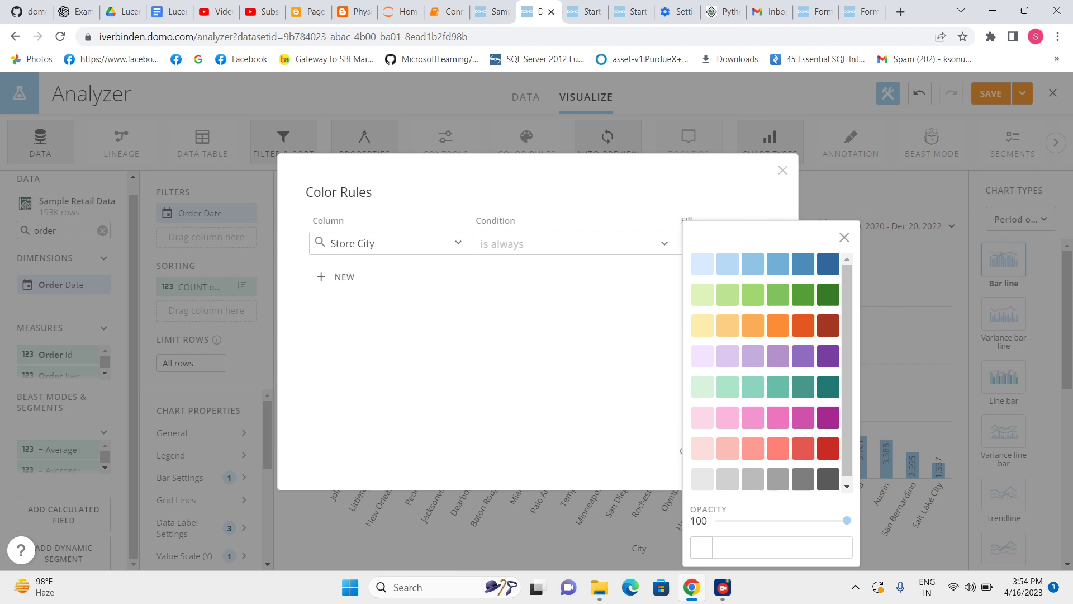
pyautogui.click(828, 263)
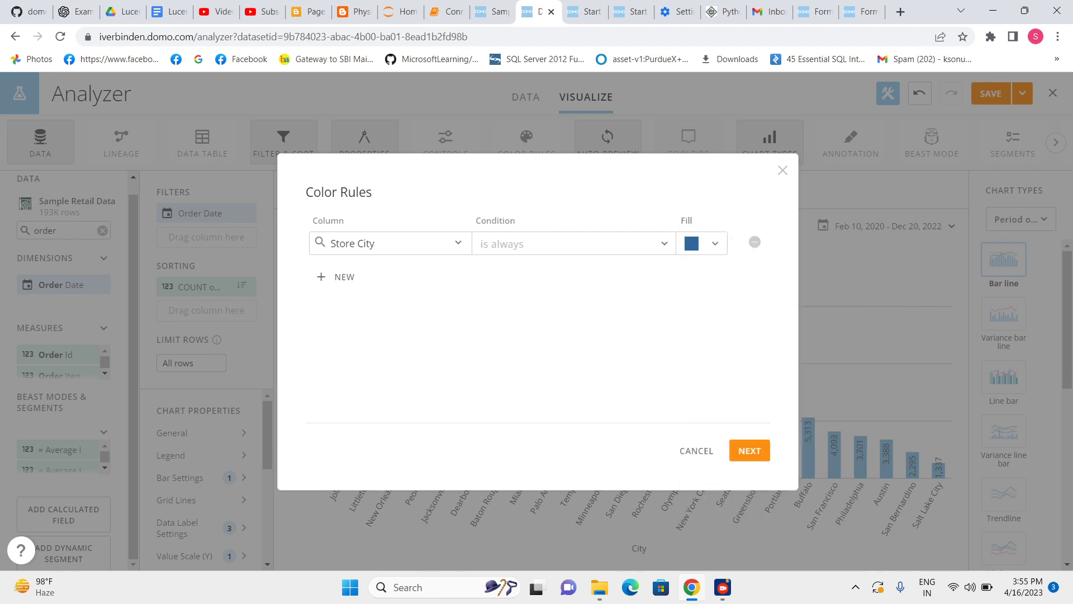
pyautogui.click(750, 450)
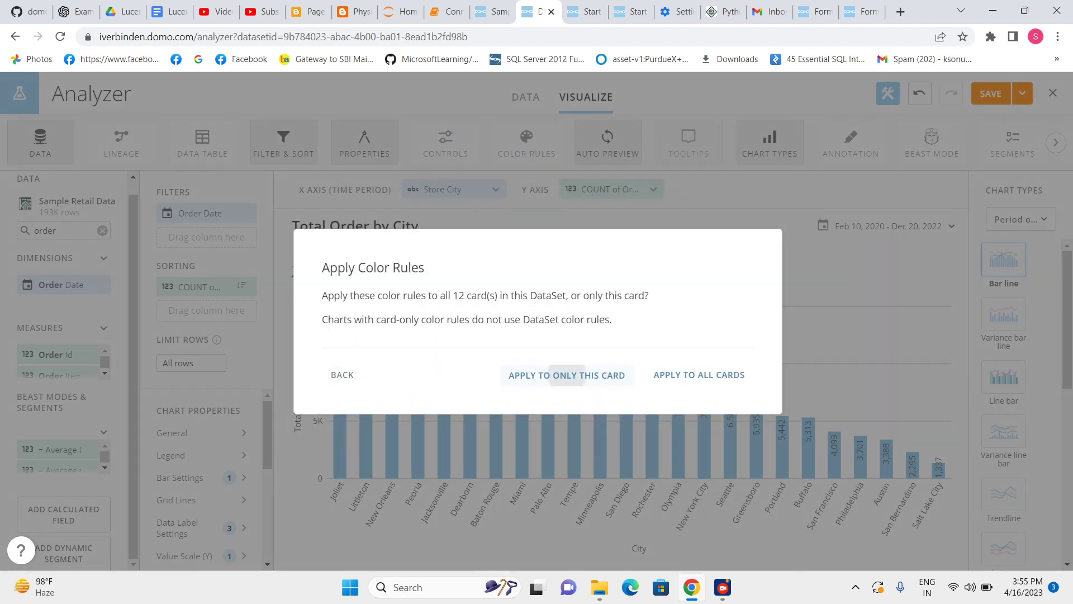
pyautogui.click(569, 376)
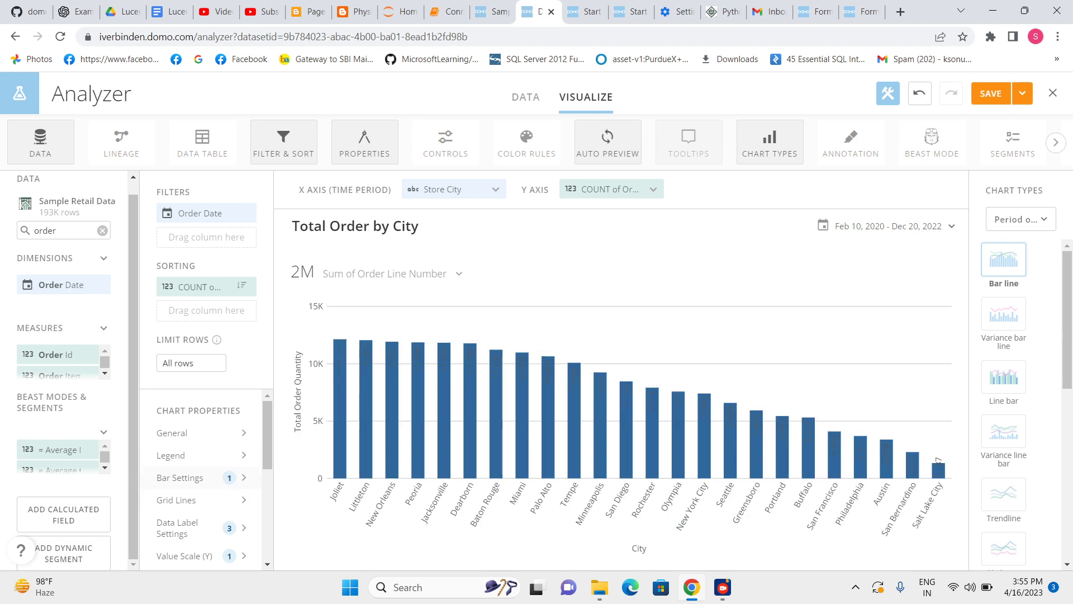
# Set the position of the data labels to Outside Top.
pyautogui.click(185, 528)
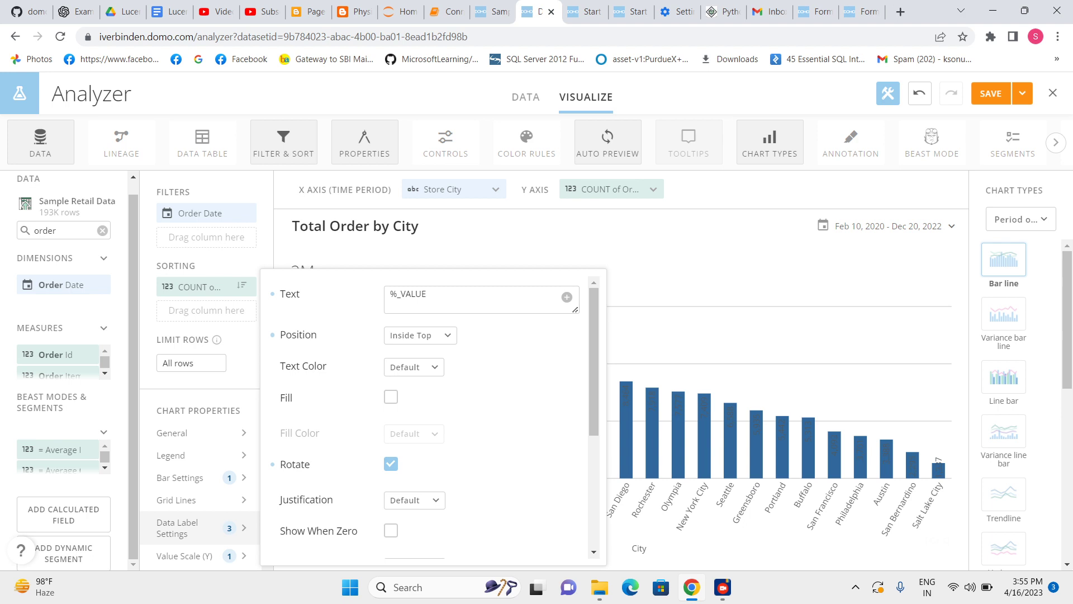
pyautogui.click(413, 366)
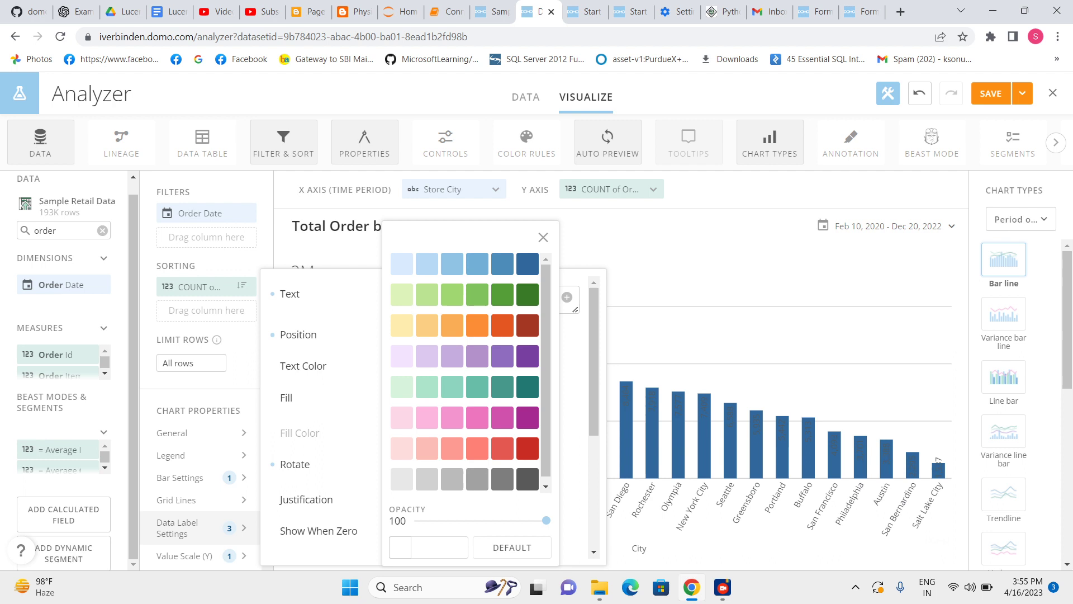
pyautogui.press('Escape')
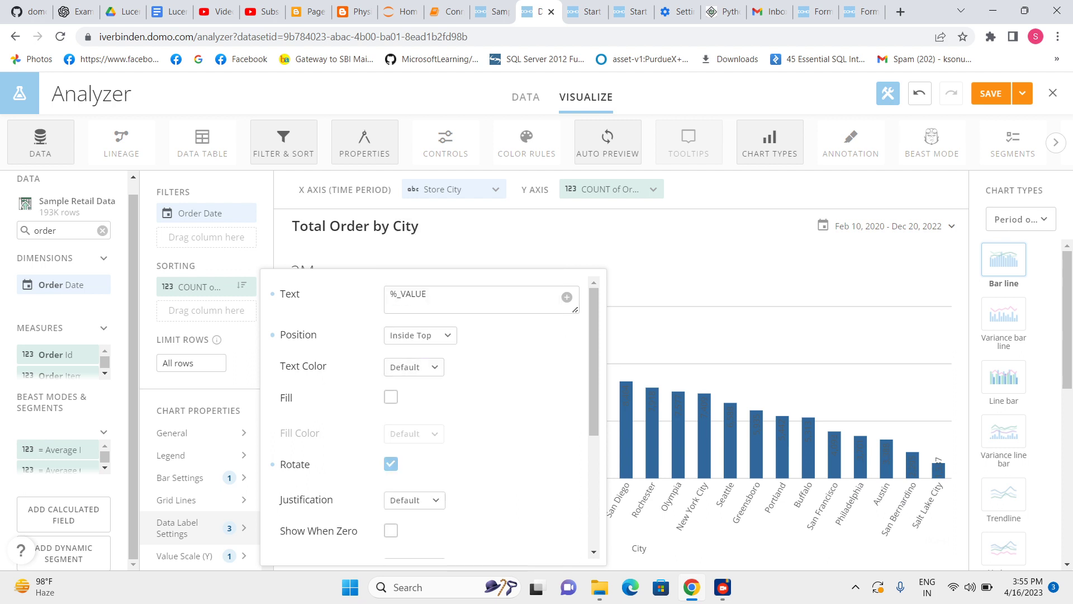
pyautogui.click(414, 367)
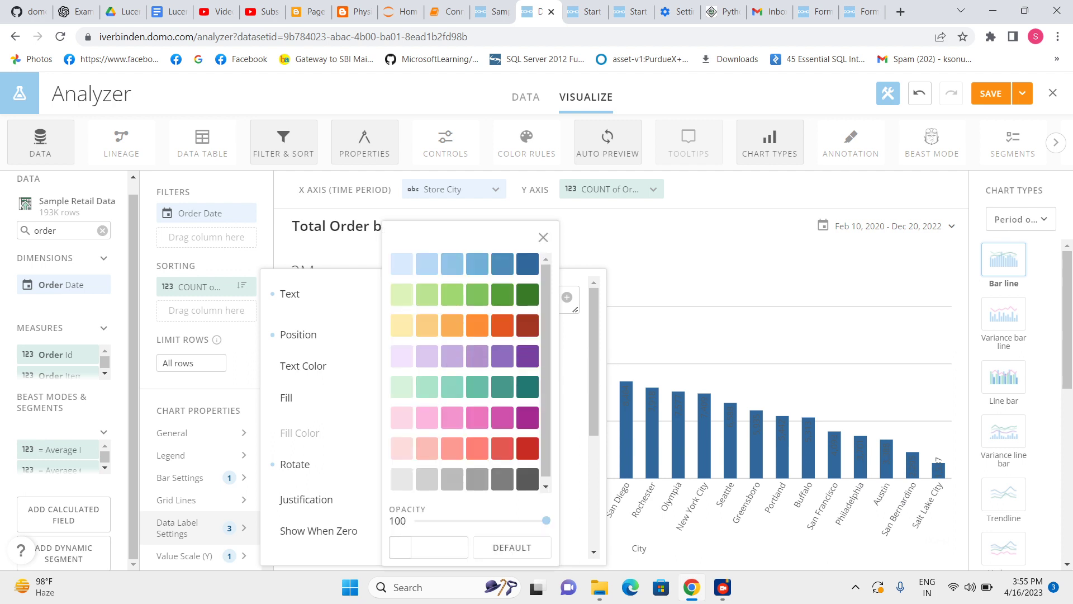
pyautogui.press('Escape')
pyautogui.scroll(-4, 430, 419)
pyautogui.scroll(4, 430, 420)
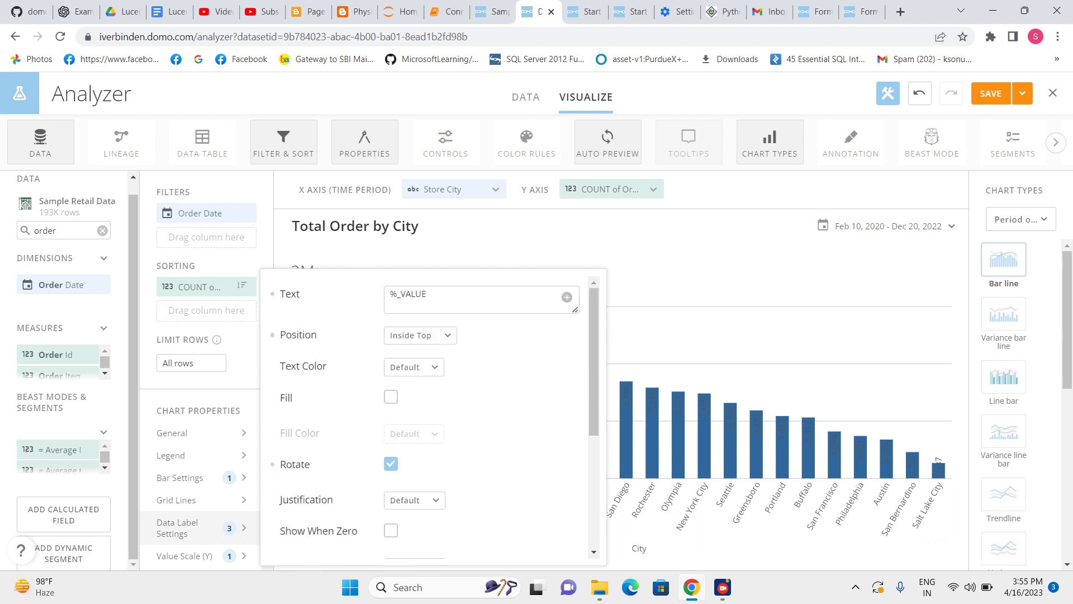
pyautogui.click(420, 335)
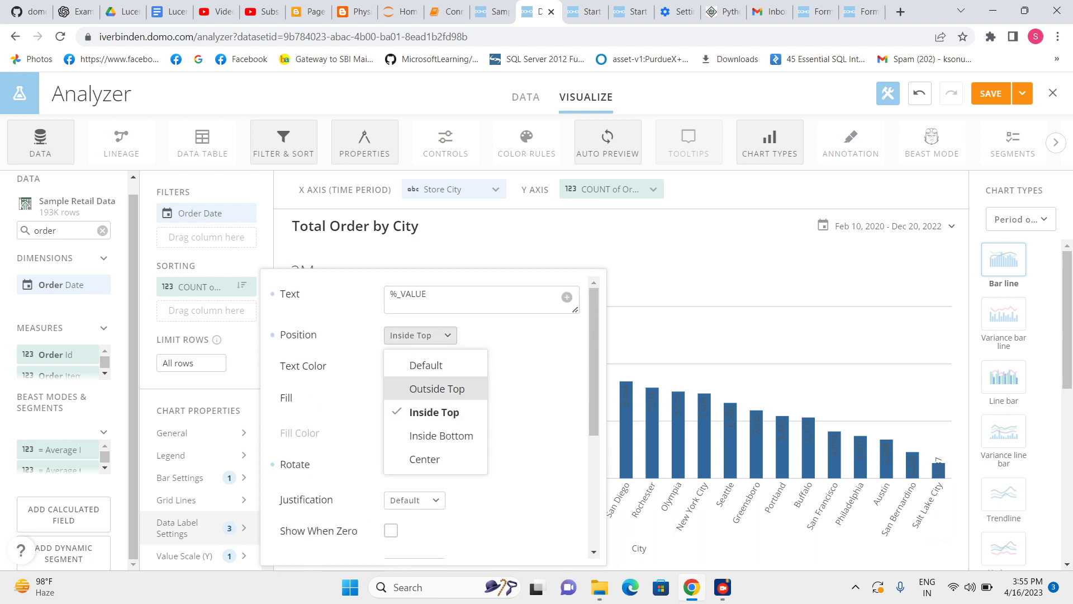
pyautogui.click(436, 385)
pyautogui.press('Escape')
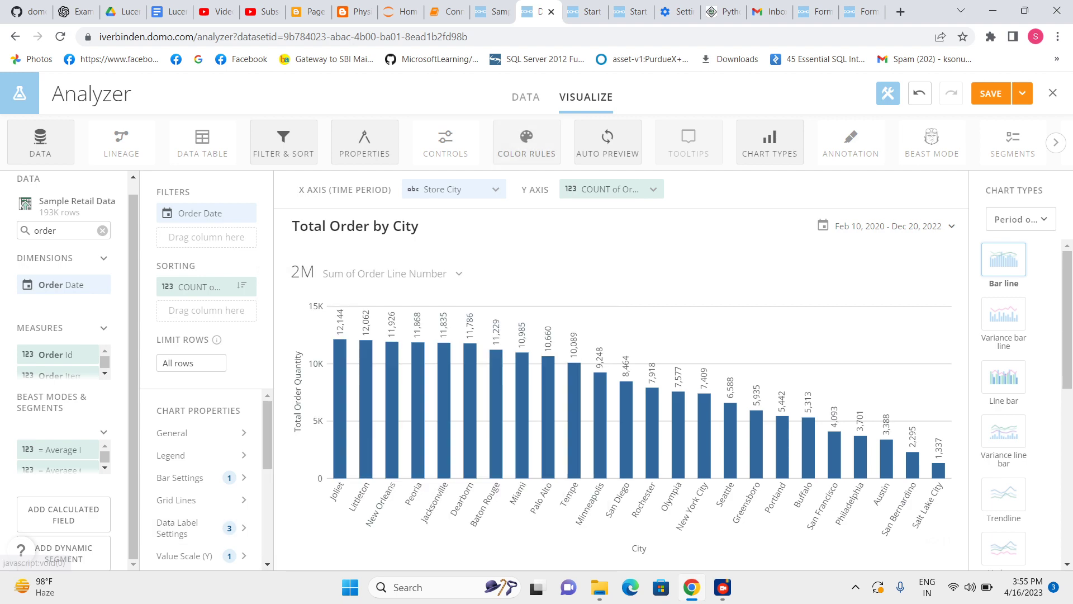
# Review the card's color rule, examining its fill color and the columns available for it, and close it without changes.
pyautogui.click(527, 142)
pyautogui.click(703, 266)
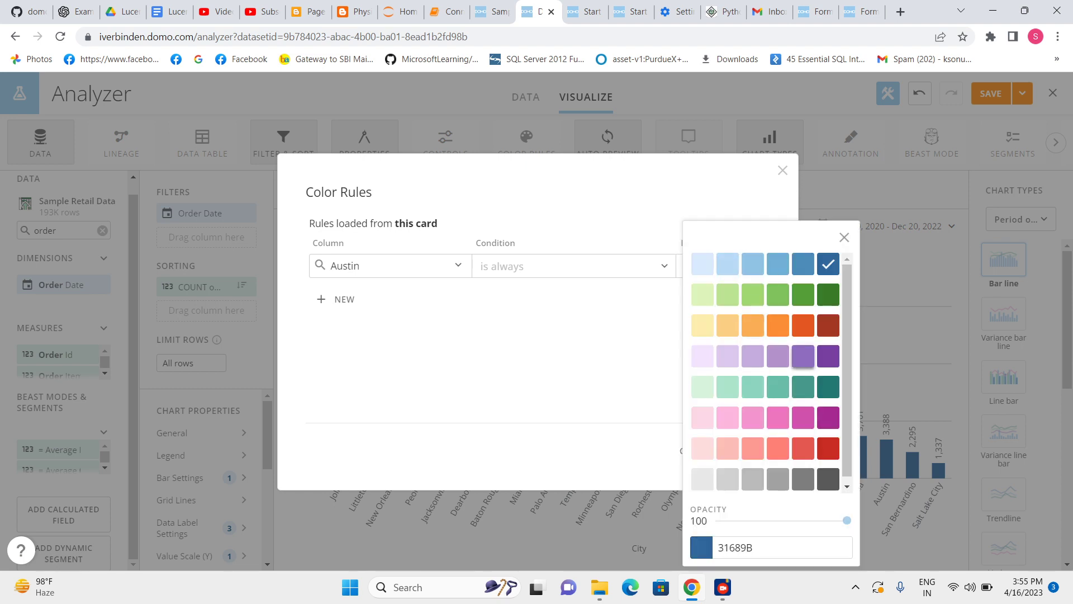
pyautogui.click(753, 547)
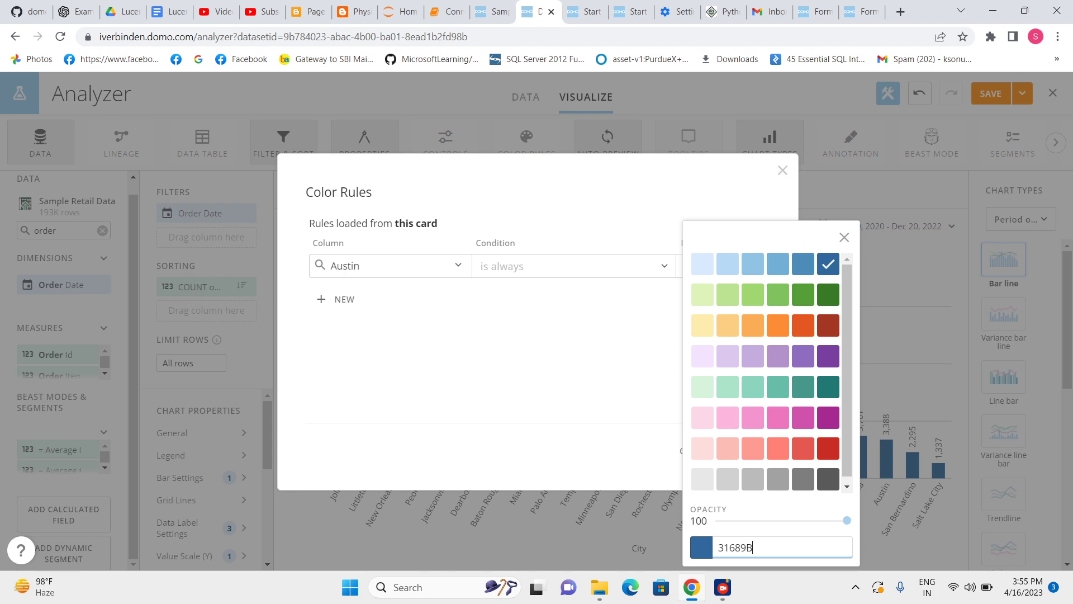
pyautogui.press('Return')
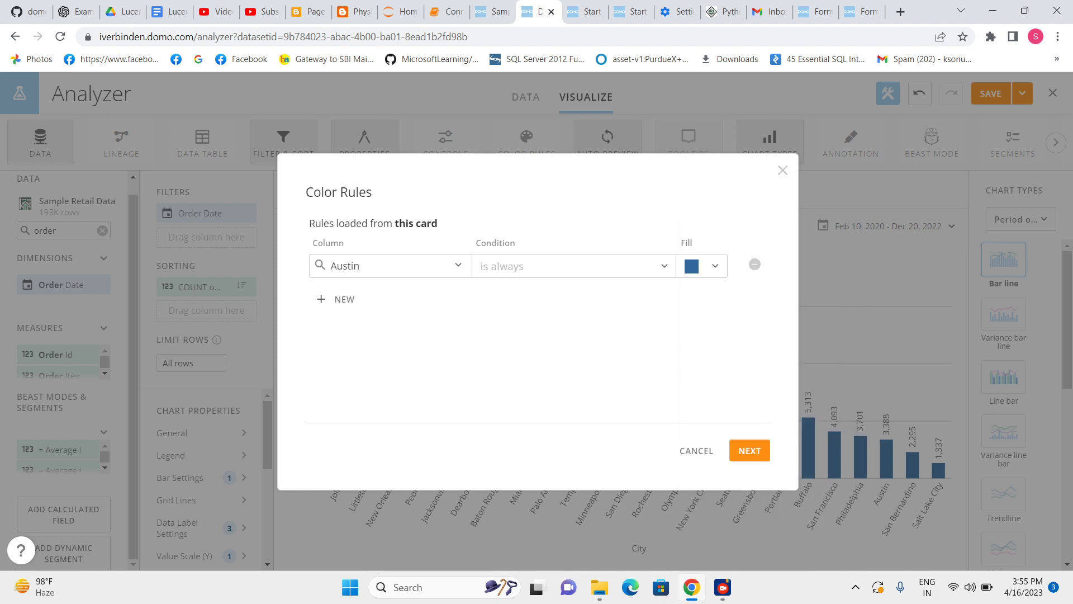
pyautogui.click(384, 264)
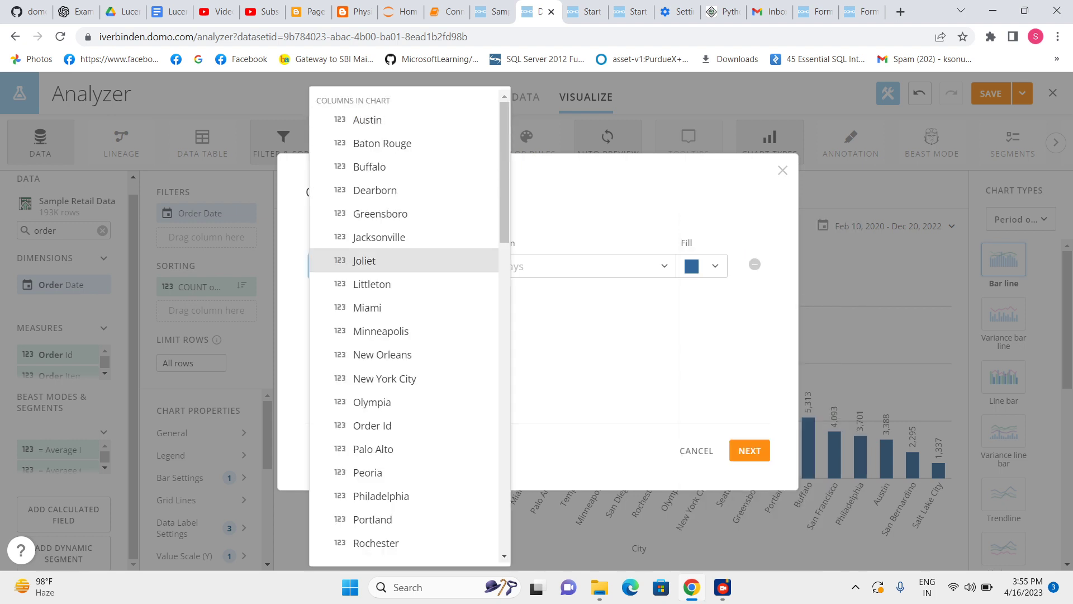
pyautogui.scroll(-15, 402, 475)
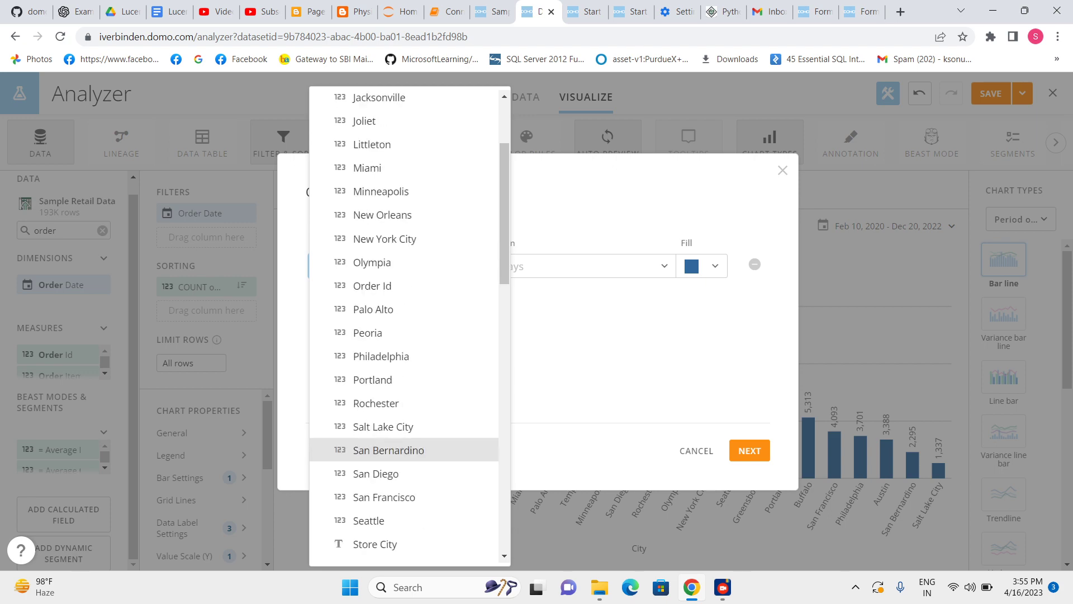
pyautogui.scroll(-3, 403, 492)
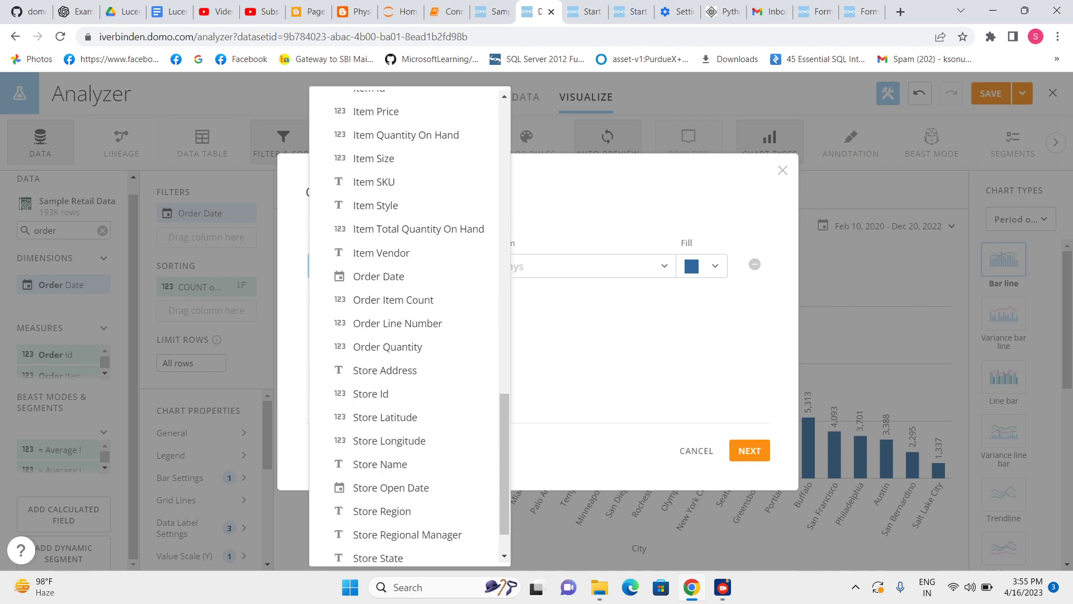
pyautogui.press('Escape')
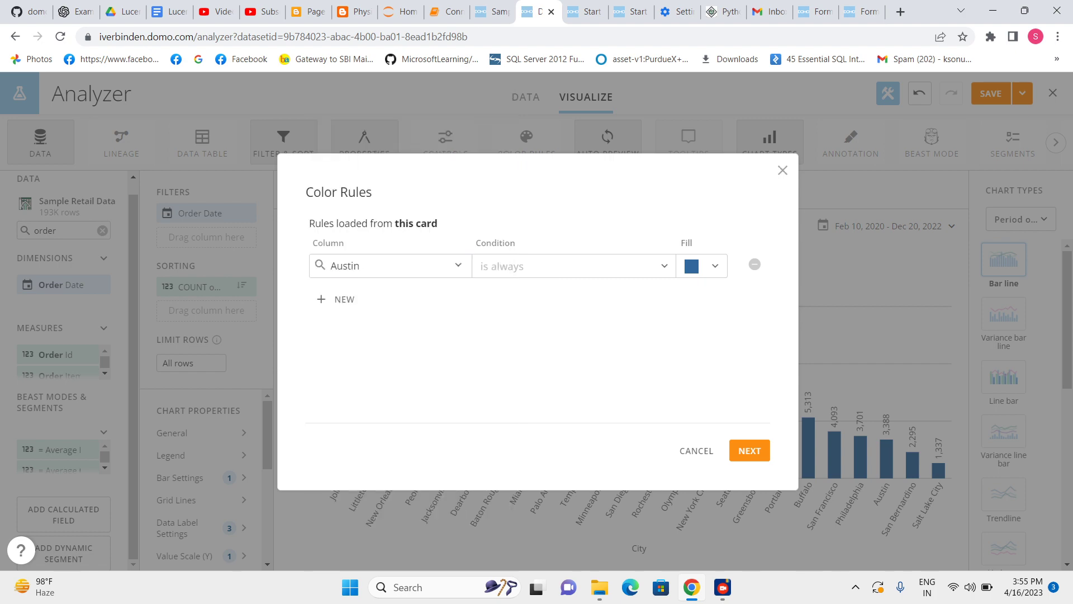
pyautogui.click(783, 170)
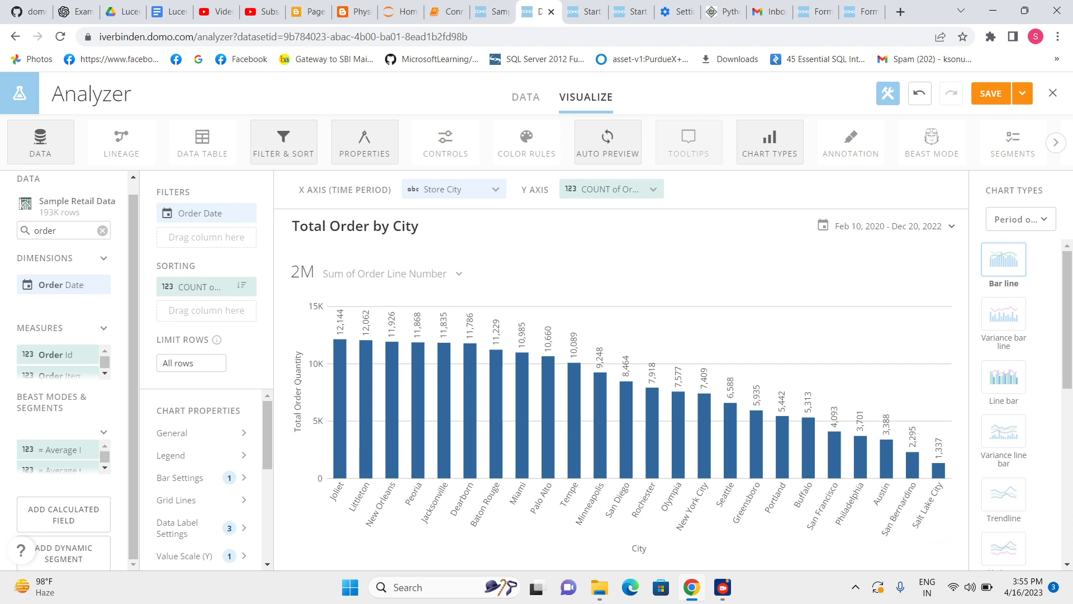
# Base the chart's summary number on the Order Id column with Count as the aggregation.
pyautogui.click(392, 273)
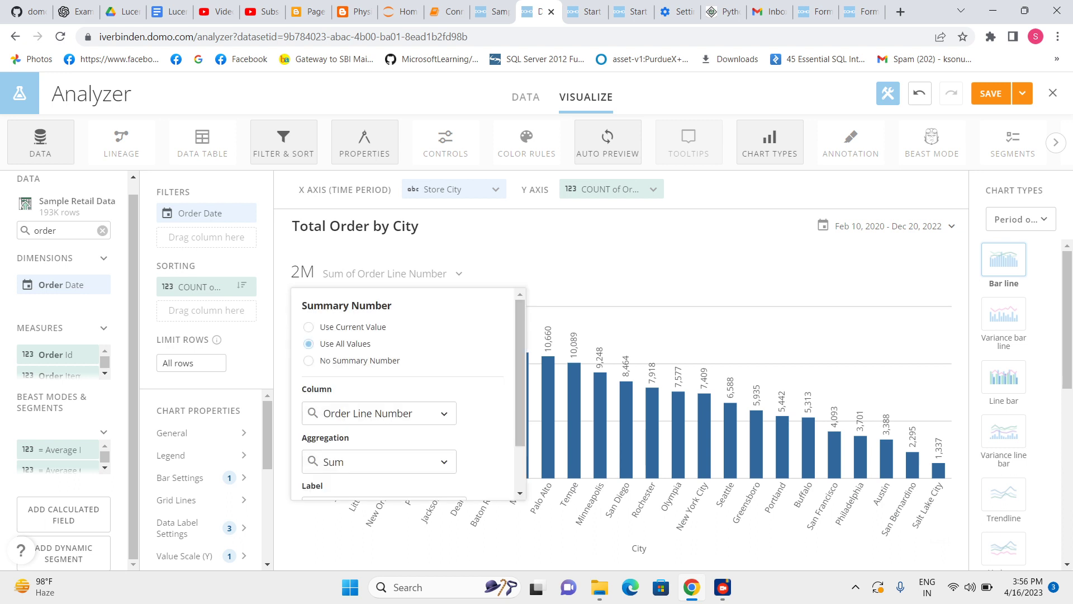
pyautogui.scroll(-1, 408, 394)
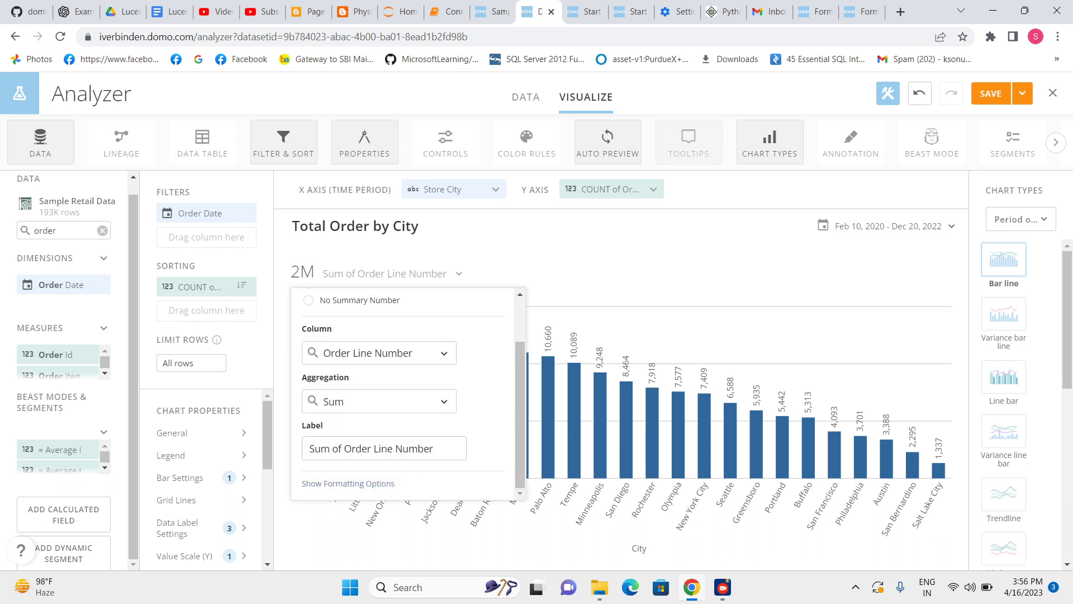
pyautogui.click(380, 353)
pyautogui.press('Escape')
pyautogui.click(380, 353)
pyautogui.scroll(2, 380, 369)
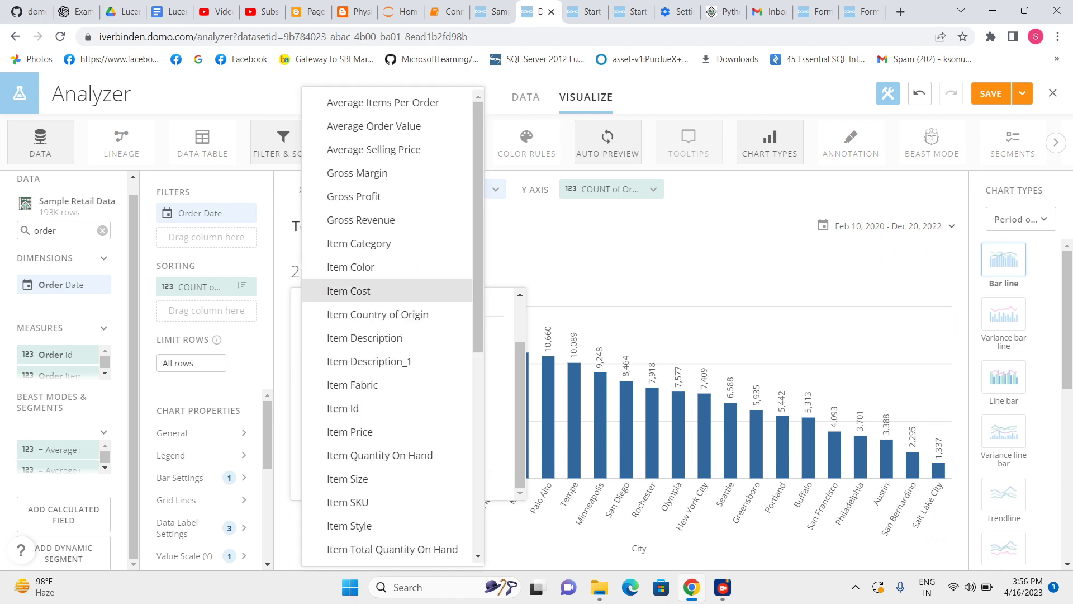
pyautogui.scroll(-6, 380, 364)
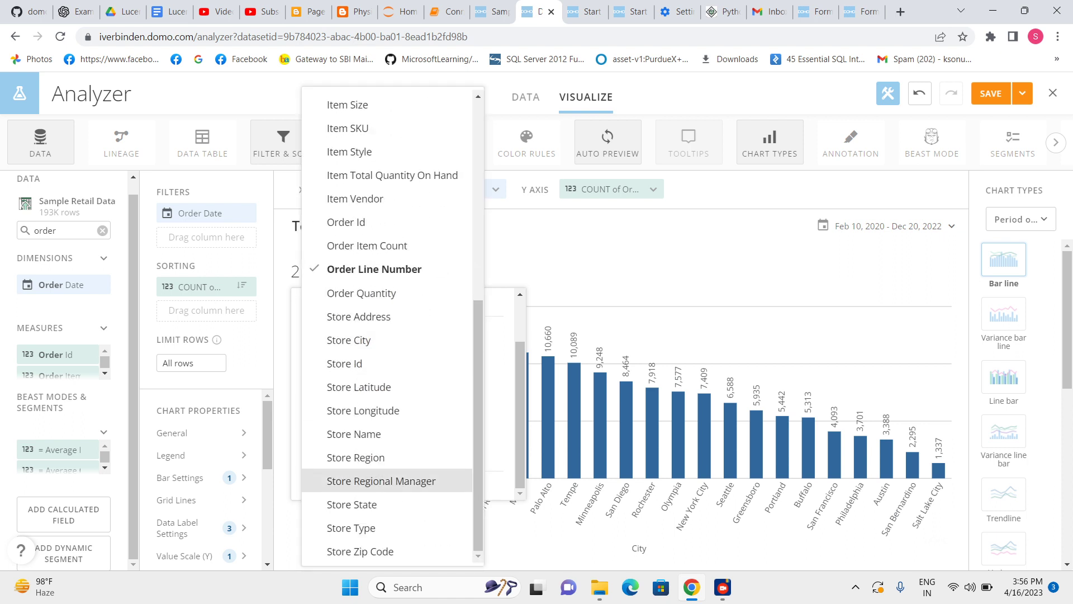
pyautogui.scroll(3, 386, 480)
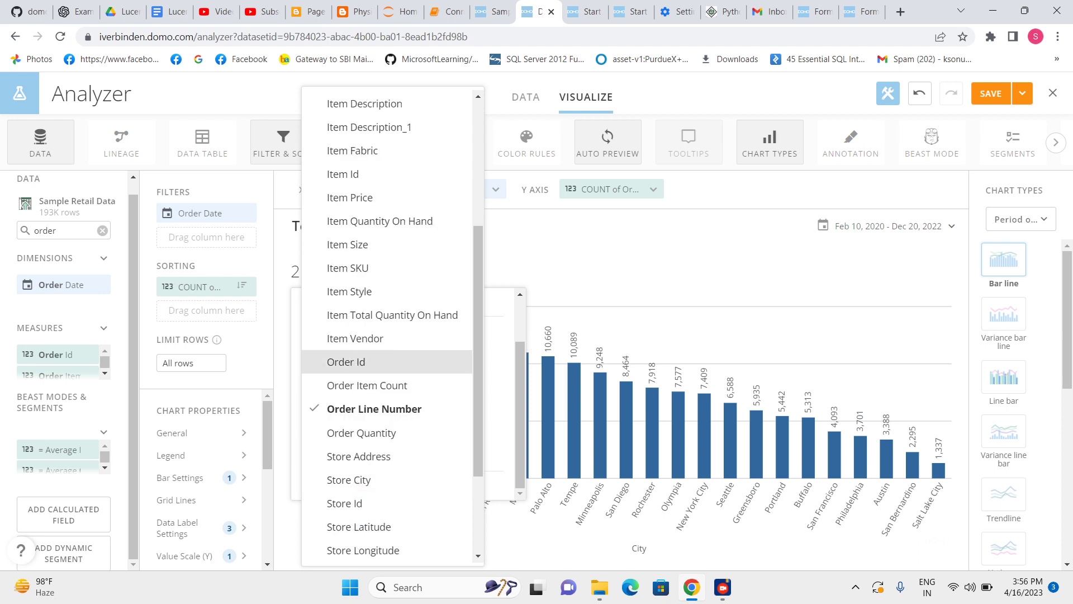
pyautogui.click(345, 361)
pyautogui.click(380, 401)
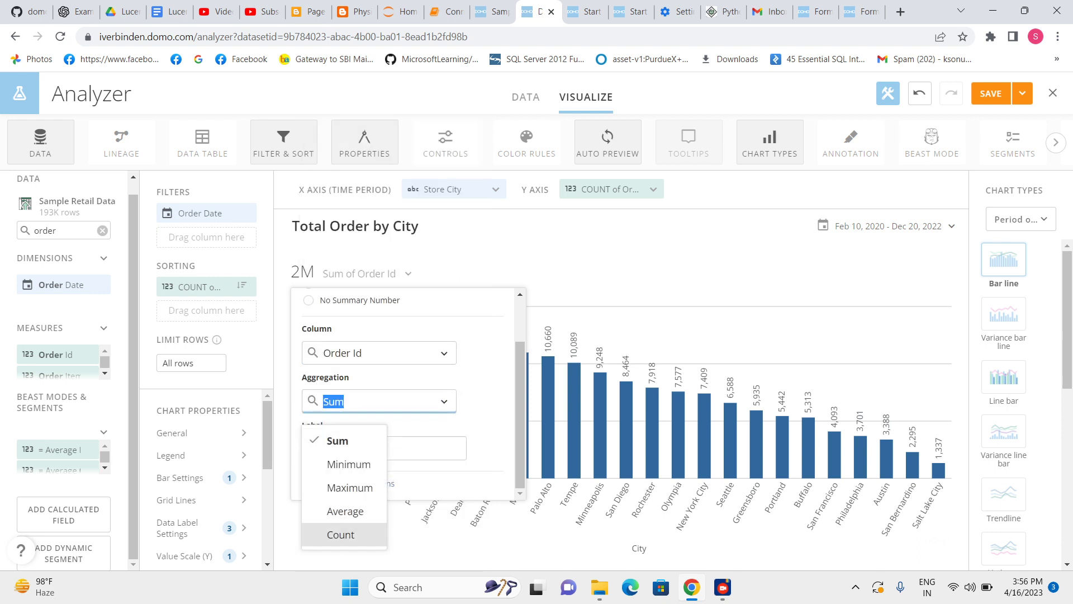
pyautogui.click(341, 535)
# Change the summary number's label to "Total Order".
pyautogui.moveTo(391, 448); pyautogui.dragTo(267, 449)
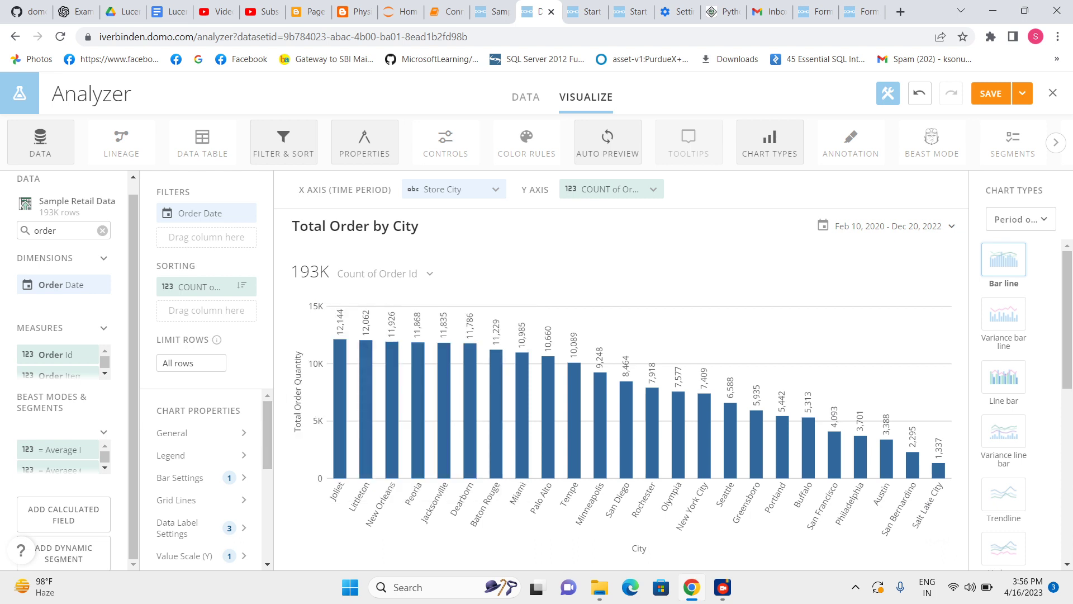
pyautogui.press('Return')
pyautogui.scroll(-1, 408, 395)
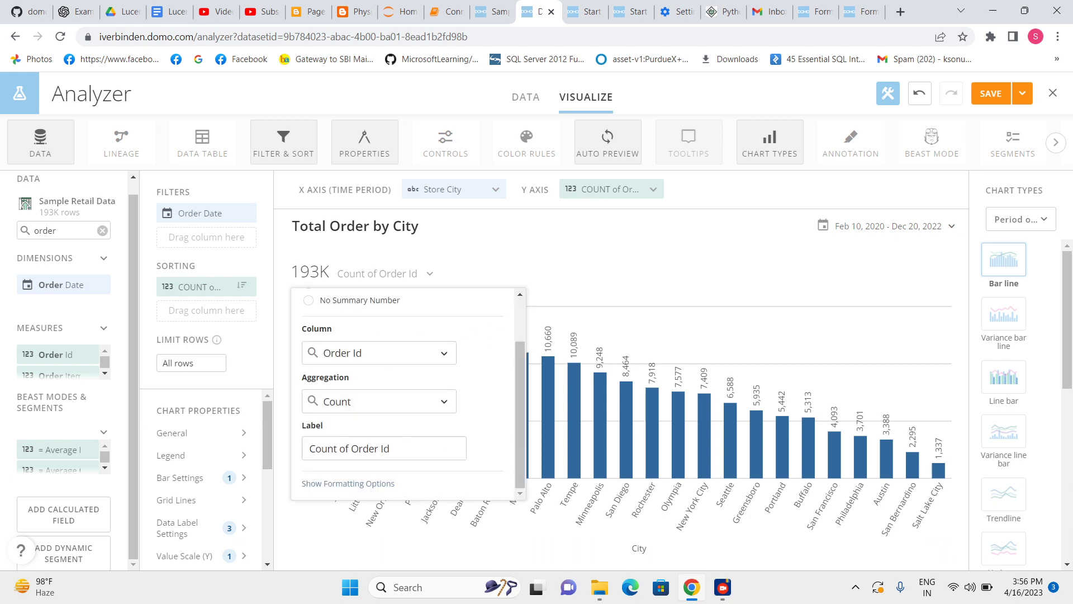
pyautogui.doubleClick(386, 449)
pyautogui.press('BackSpace')
pyautogui.press('BackSpace')
pyautogui.press('BackSpace')
pyautogui.press('BackSpace')
pyautogui.press('BackSpace')
pyautogui.press('BackSpace')
pyautogui.press('BackSpace')
pyautogui.press('BackSpace')
pyautogui.press('BackSpace')
pyautogui.press('BackSpace')
pyautogui.press('BackSpace')
pyautogui.press('BackSpace')
pyautogui.press('BackSpace')
pyautogui.press('BackSpace')
pyautogui.press('BackSpace')
pyautogui.press('BackSpace')
pyautogui.write('Total O')
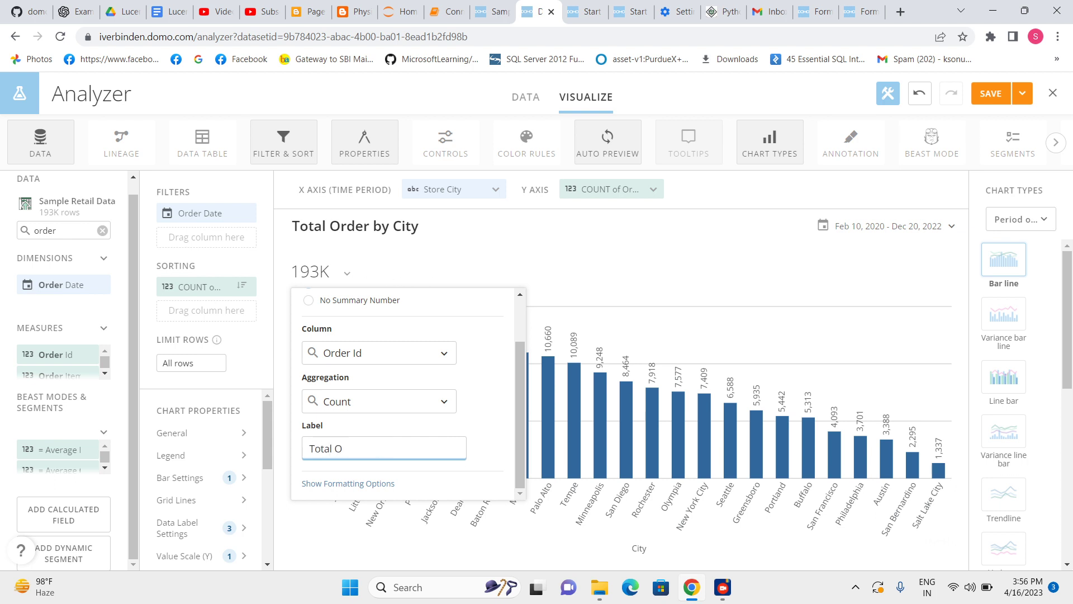
pyautogui.write('rder')
pyautogui.click(354, 226)
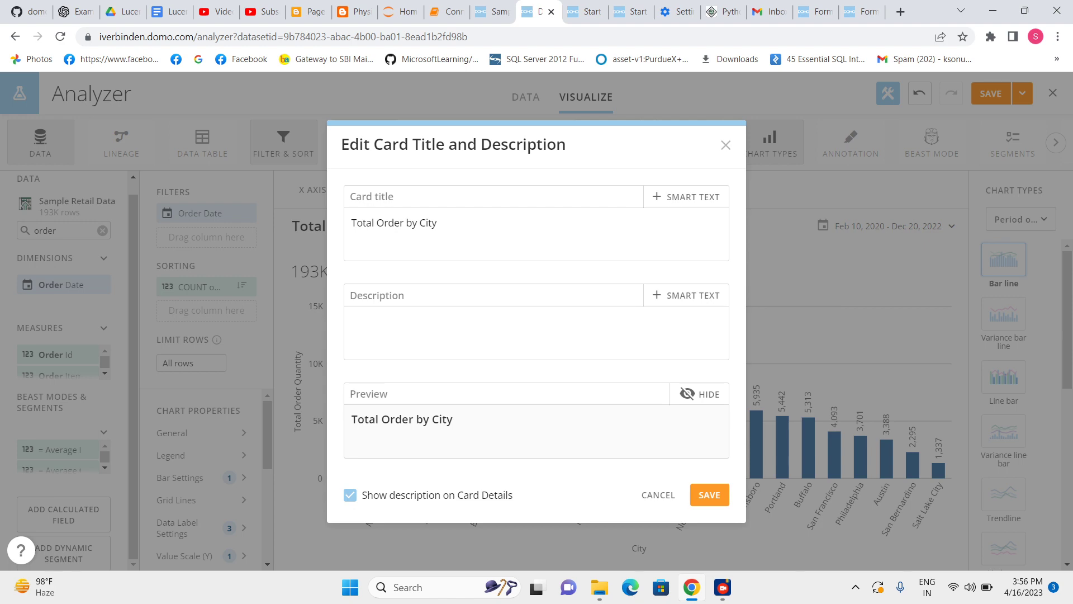
pyautogui.click(710, 494)
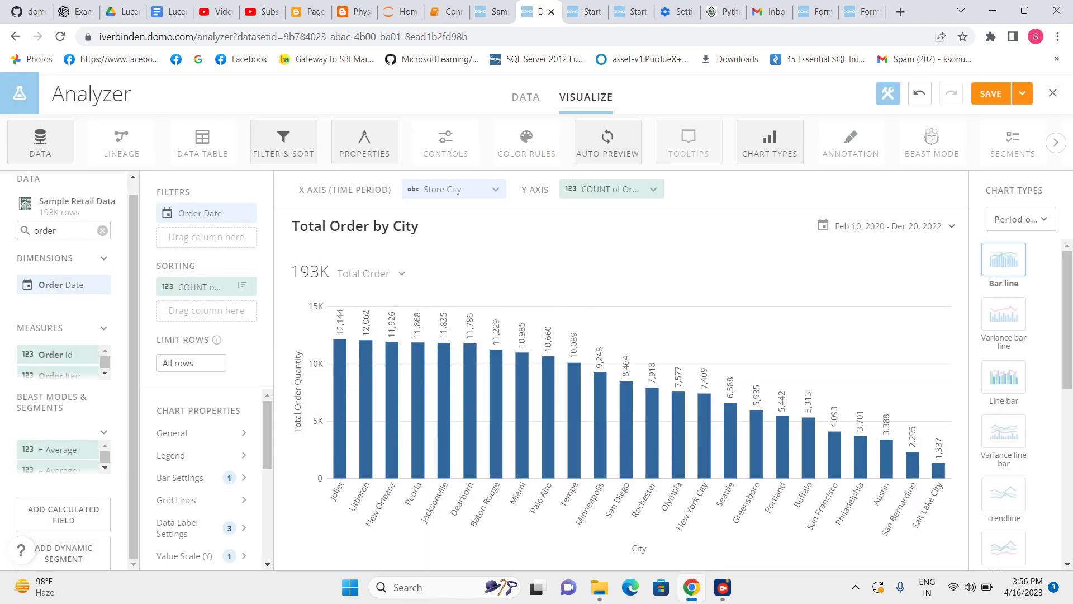
# Open the card's description for editing and consult the Card and Dashboard page in Blogger for the information a card description should include.
pyautogui.click(428, 225)
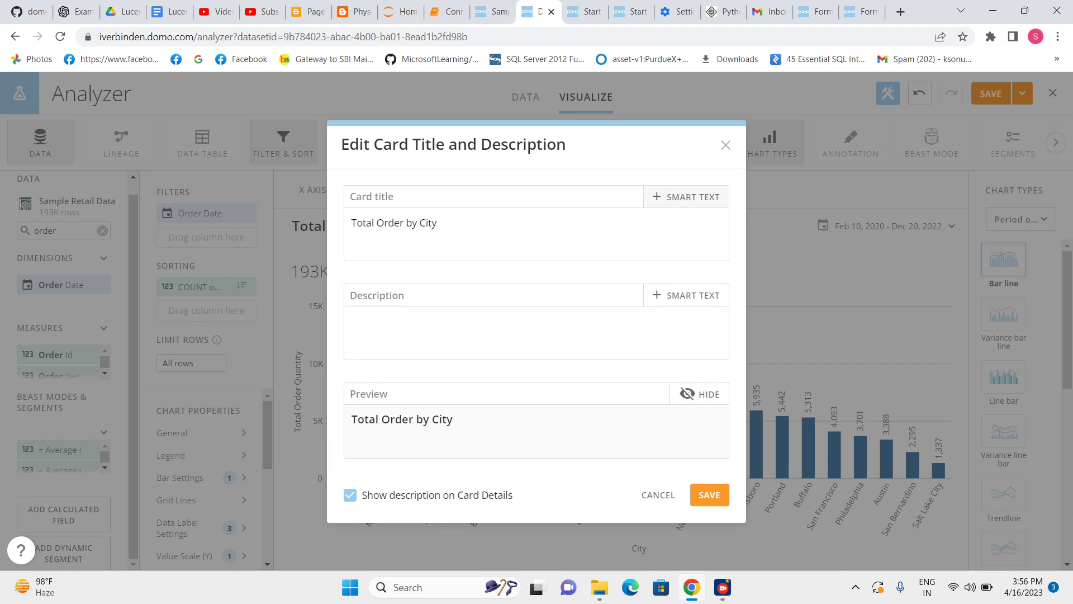
pyautogui.click(352, 321)
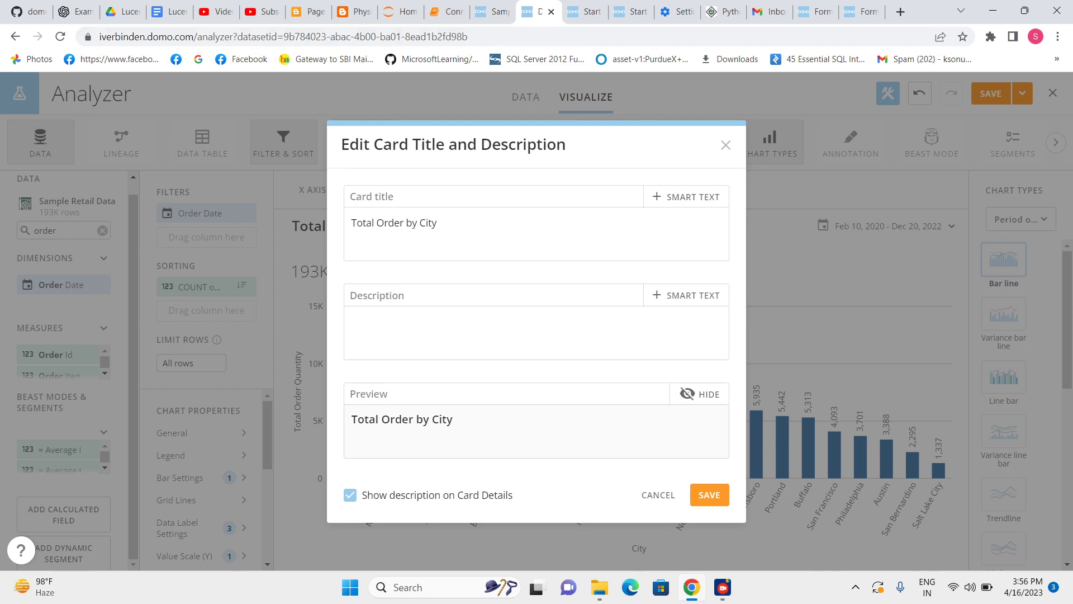
pyautogui.click(307, 11)
pyautogui.scroll(20, 447, 391)
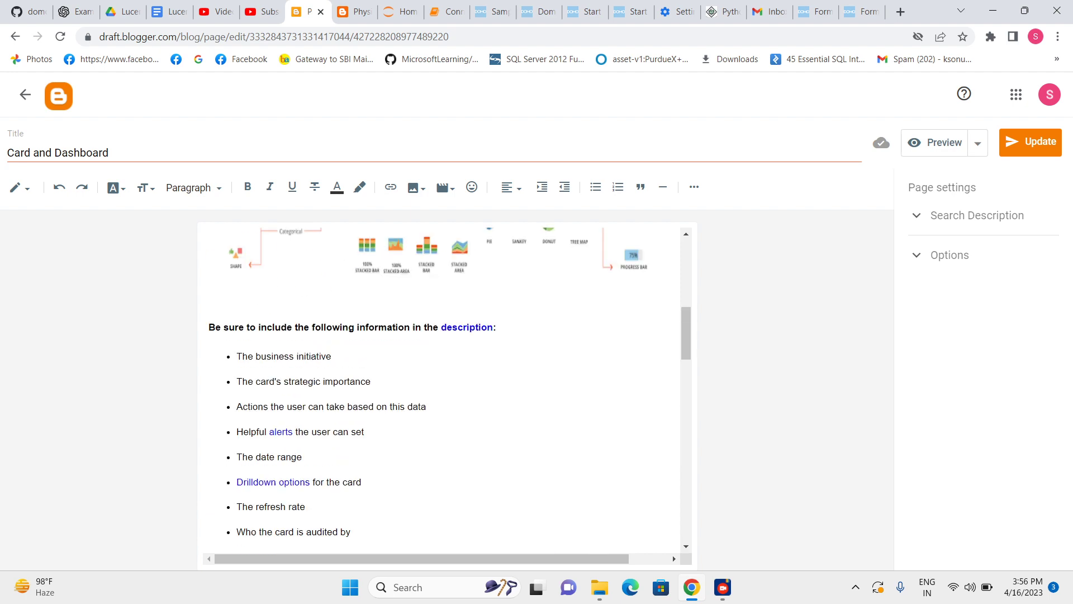
pyautogui.scroll(-15, 448, 392)
pyautogui.scroll(-1, 447, 392)
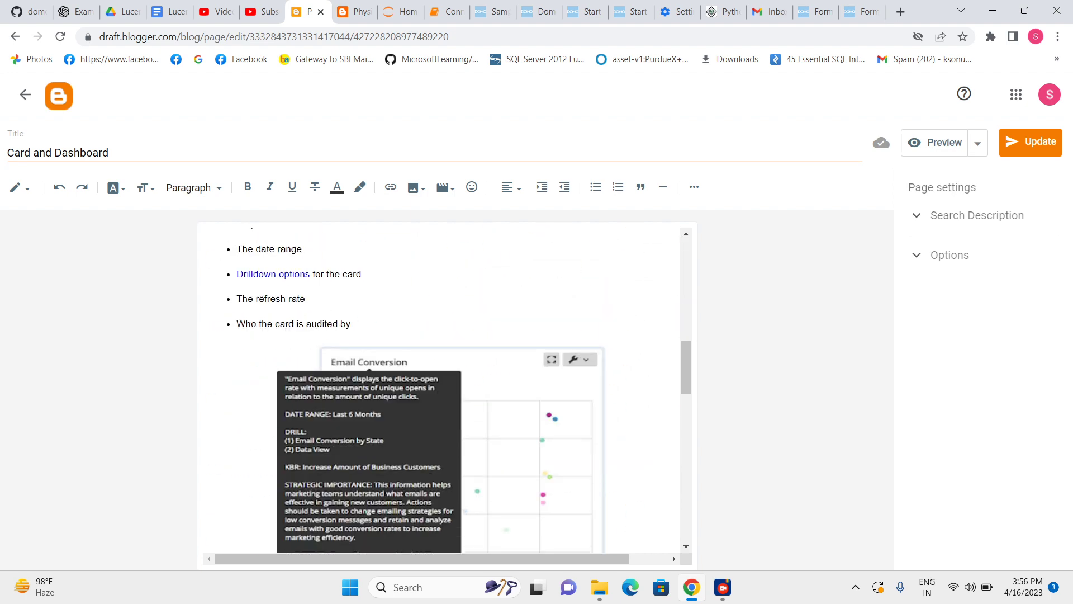
pyautogui.scroll(3, 447, 392)
pyautogui.scroll(-4, 447, 391)
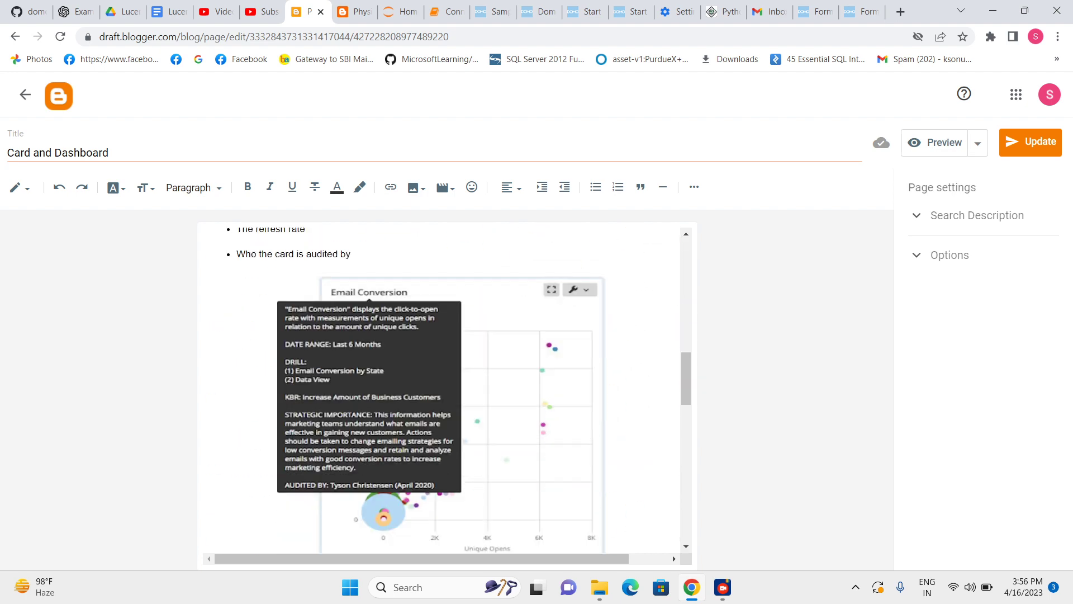
pyautogui.scroll(4, 447, 392)
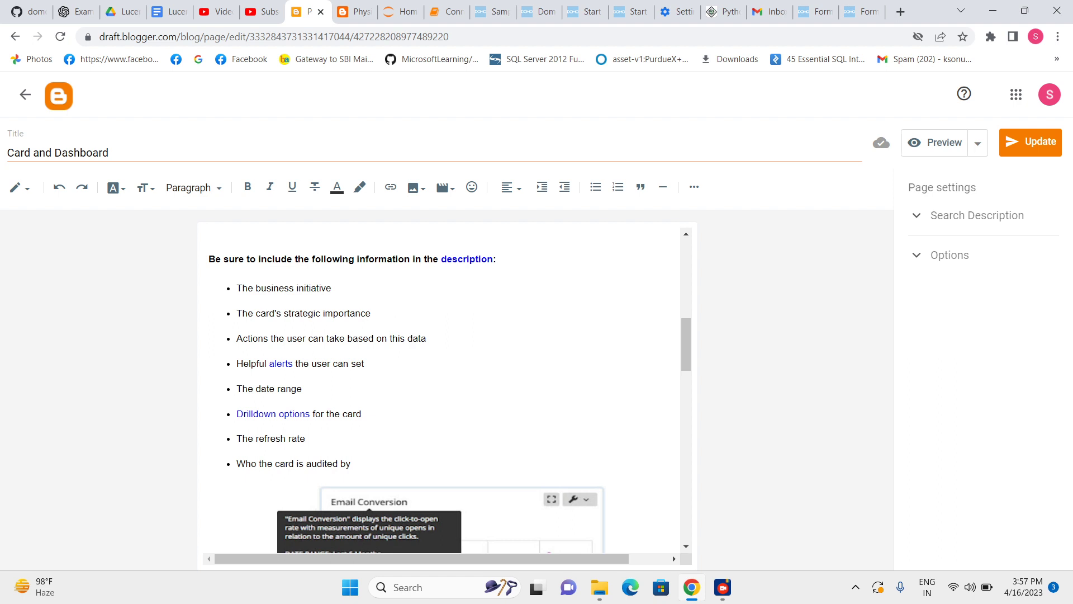
pyautogui.scroll(-1, 444, 386)
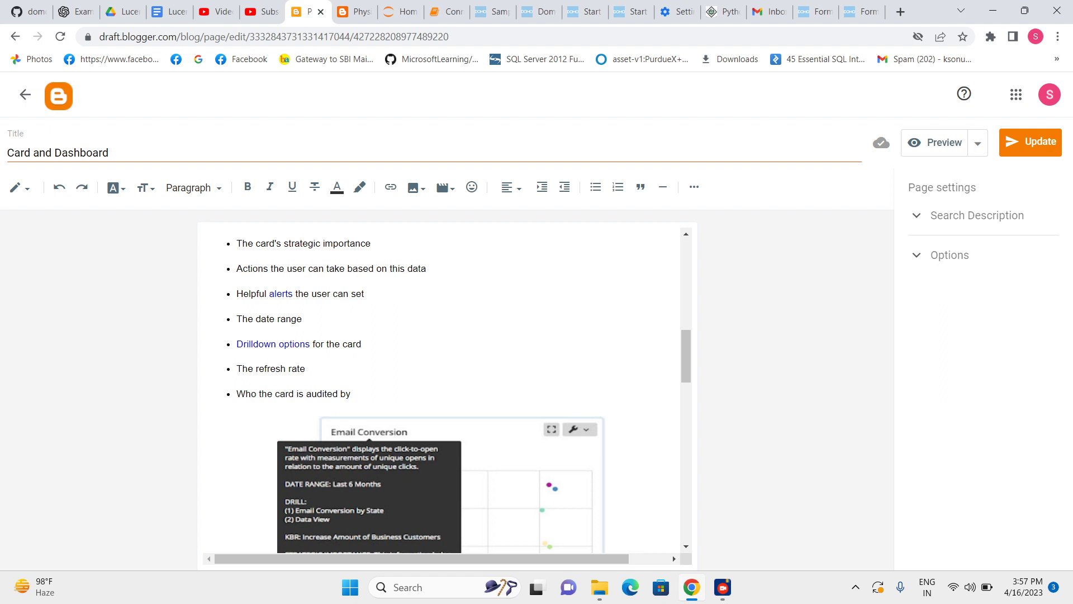
pyautogui.scroll(1, 447, 392)
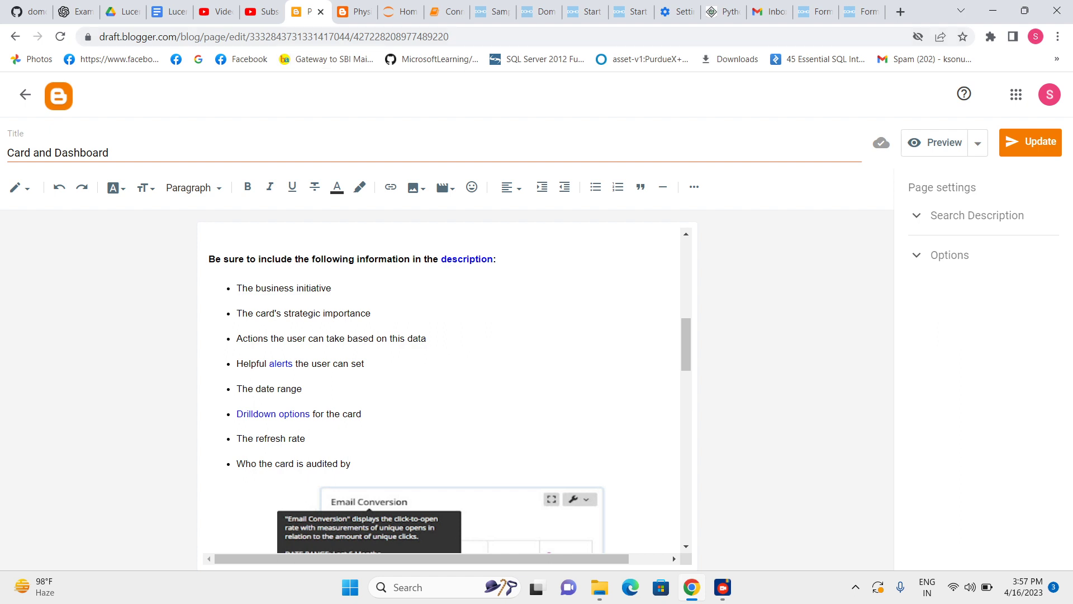
pyautogui.moveTo(273, 288); pyautogui.dragTo(317, 288)
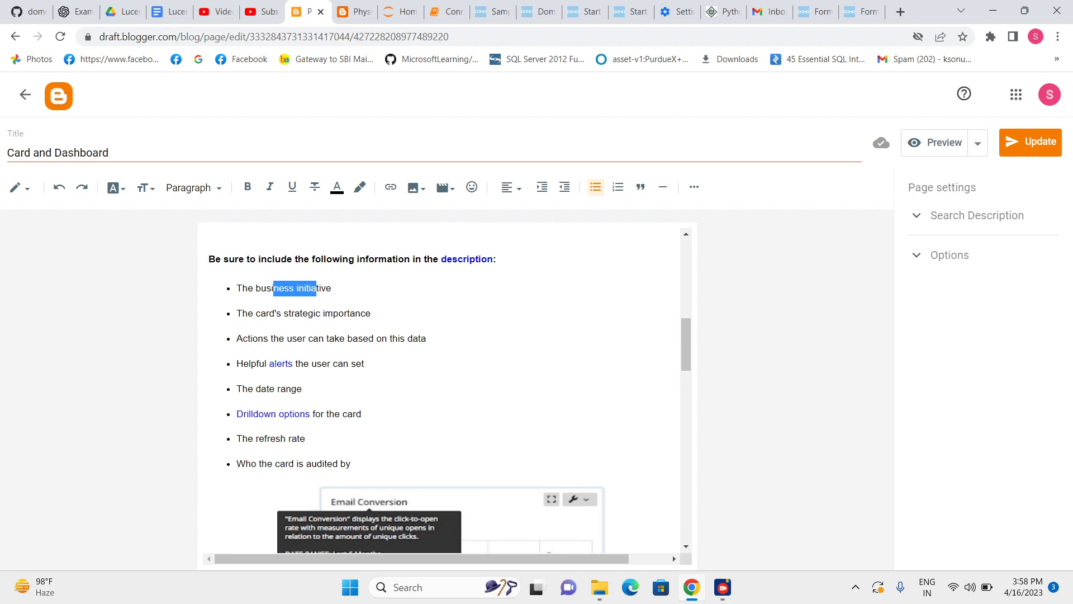
# Return to the Domo Analyzer and close the card title and description editor without changes.
pyautogui.click(491, 11)
pyautogui.click(536, 11)
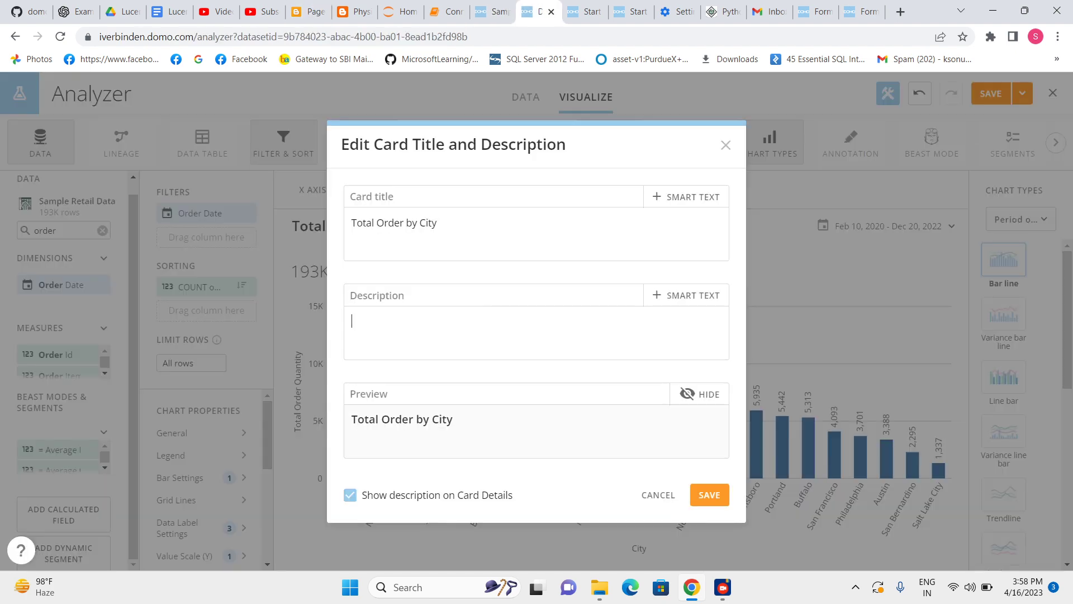
pyautogui.click(725, 145)
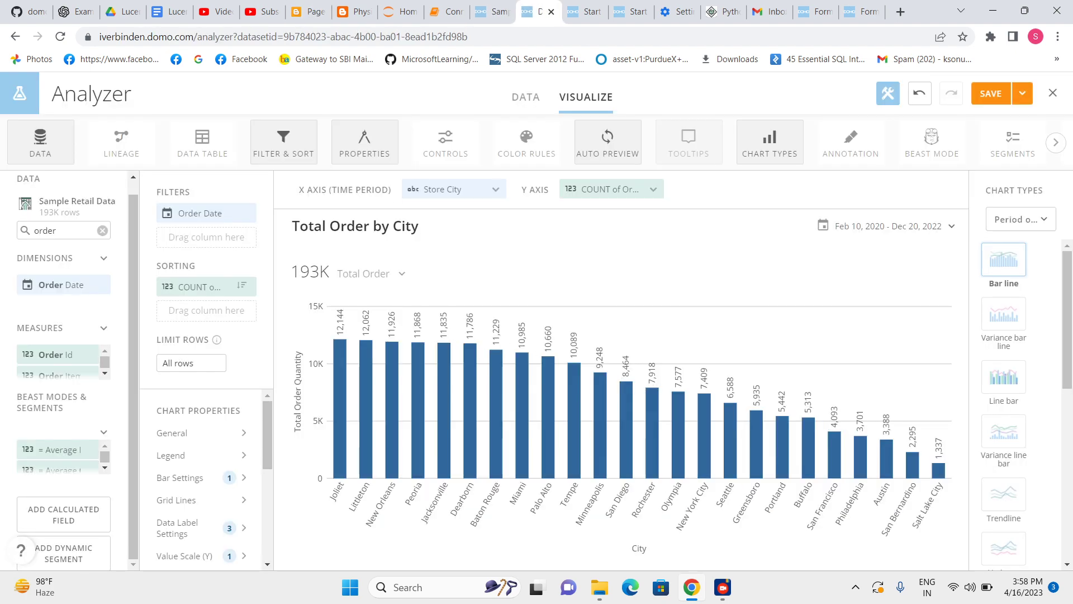